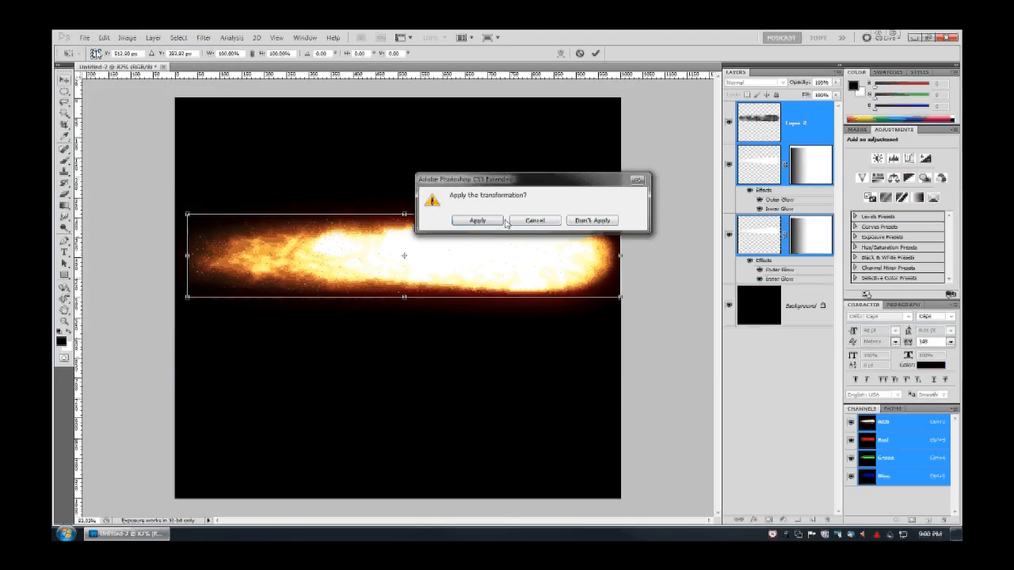
Create a new 1000 by 1000 pixel RGB document and turn its white background black
click(500, 220)
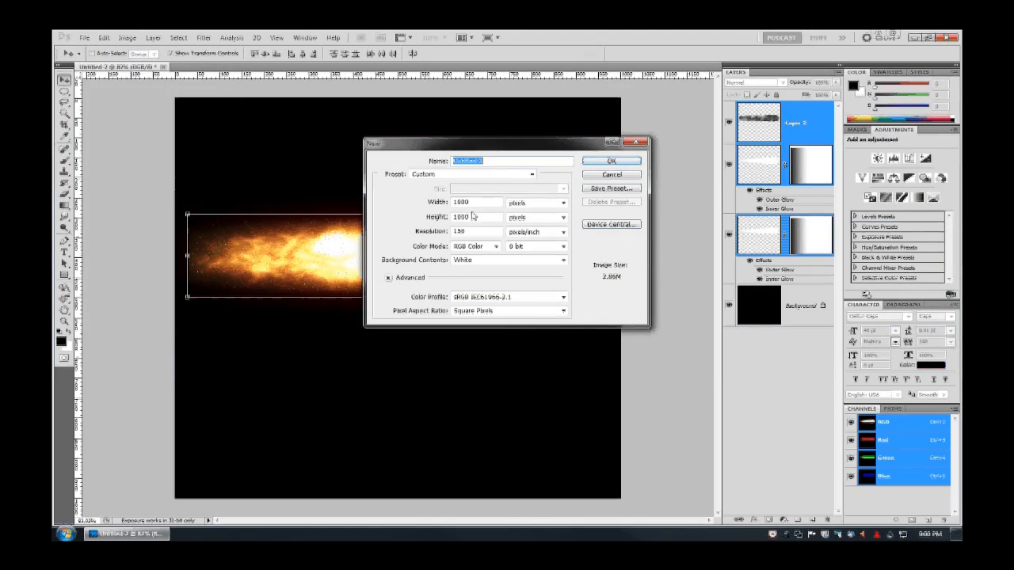
click(605, 163)
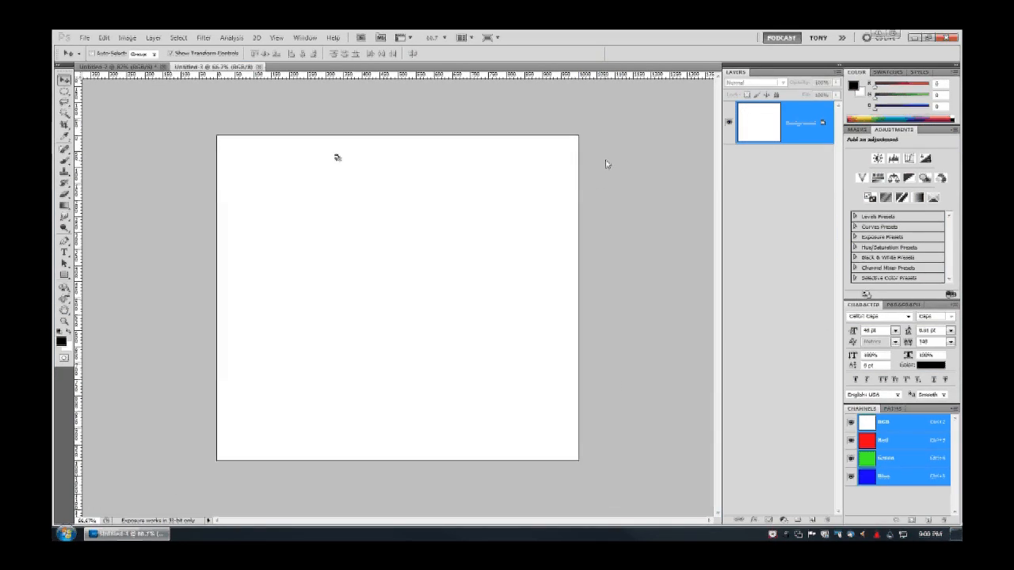
click(337, 158)
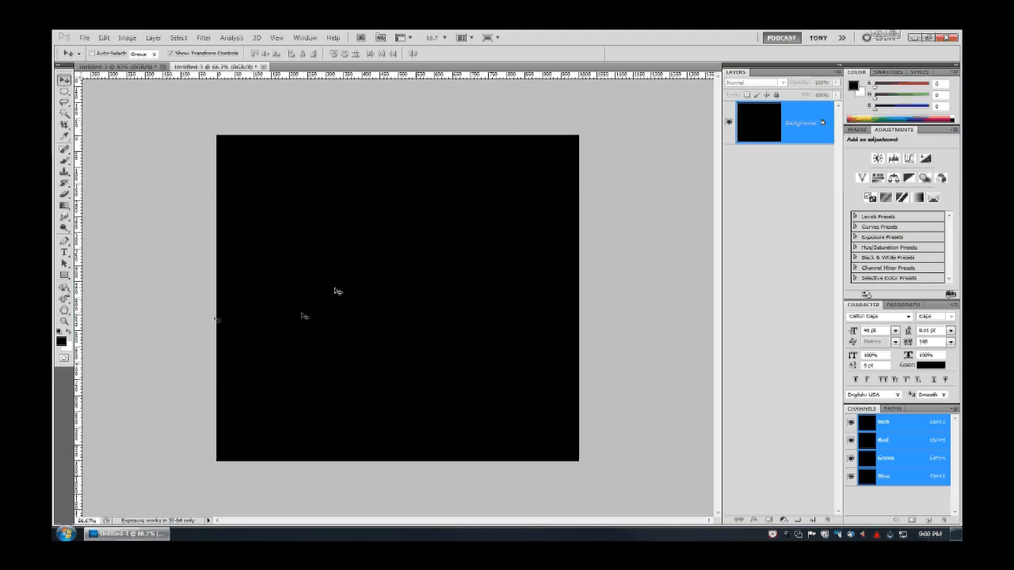
click(65, 205)
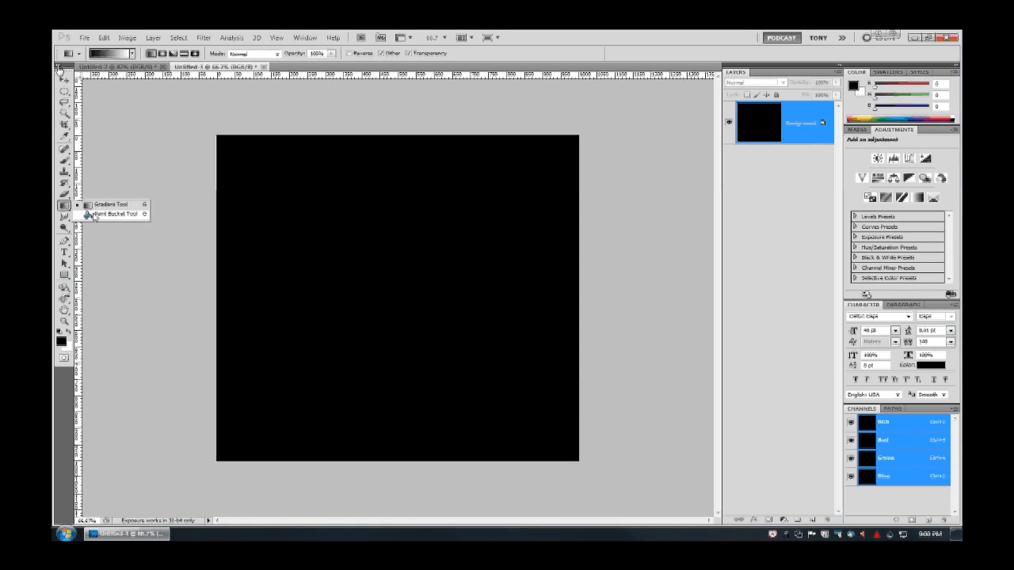
Make a small circular selection with the Elliptical Marquee tool, right of centre and slightly above the middle of the canvas
click(64, 91)
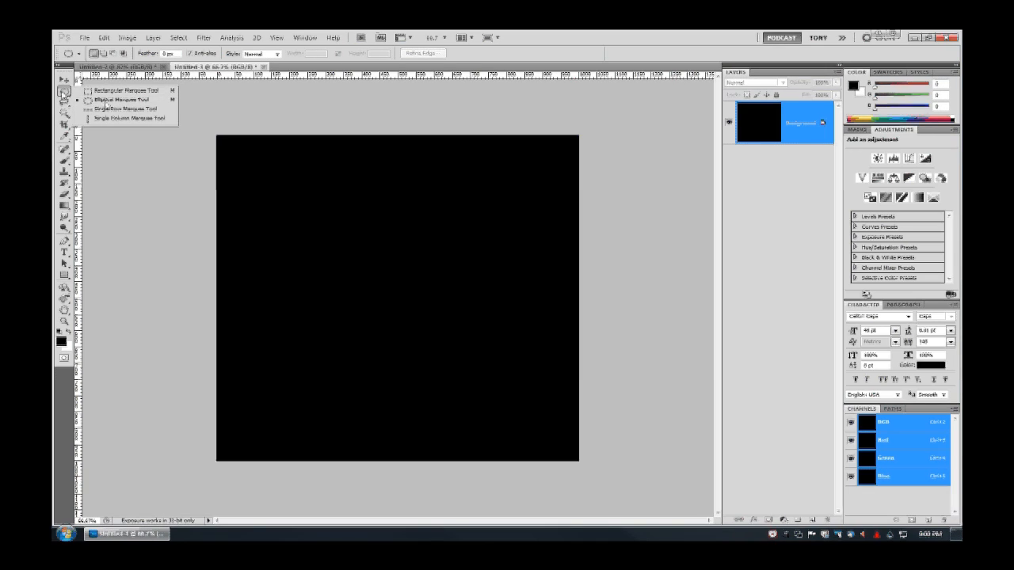
click(151, 100)
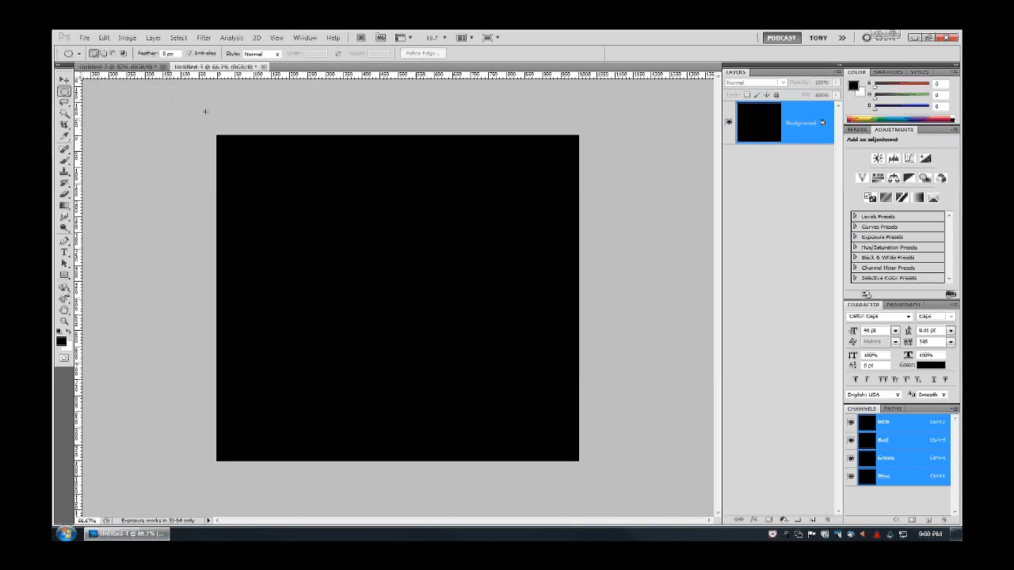
click(64, 91)
drag(443, 283, 464, 305)
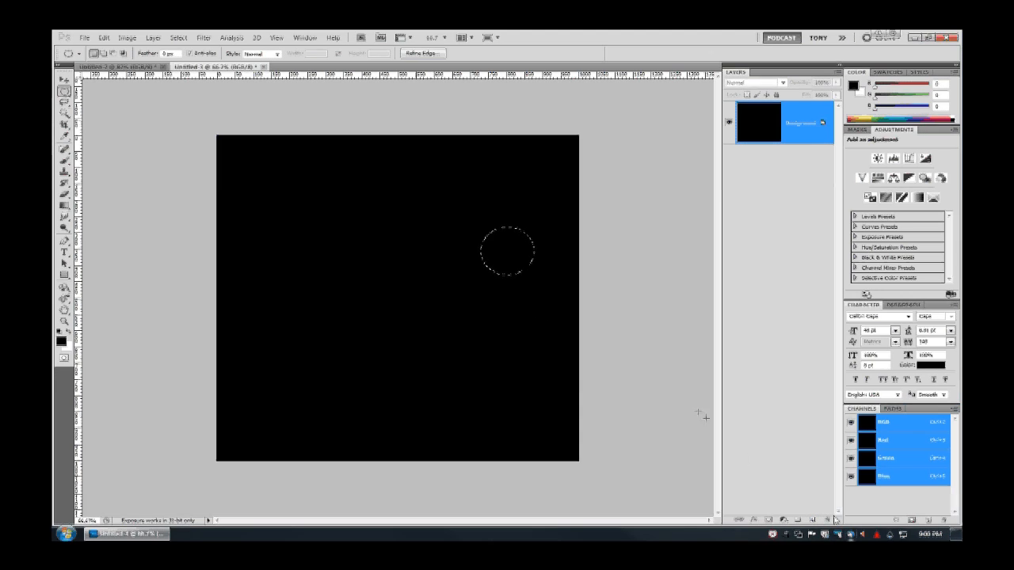
Copy the circular selection to a new layer, invert the copy to white and clear any remaining selection
key(ctrl+j)
key(ctrl+i)
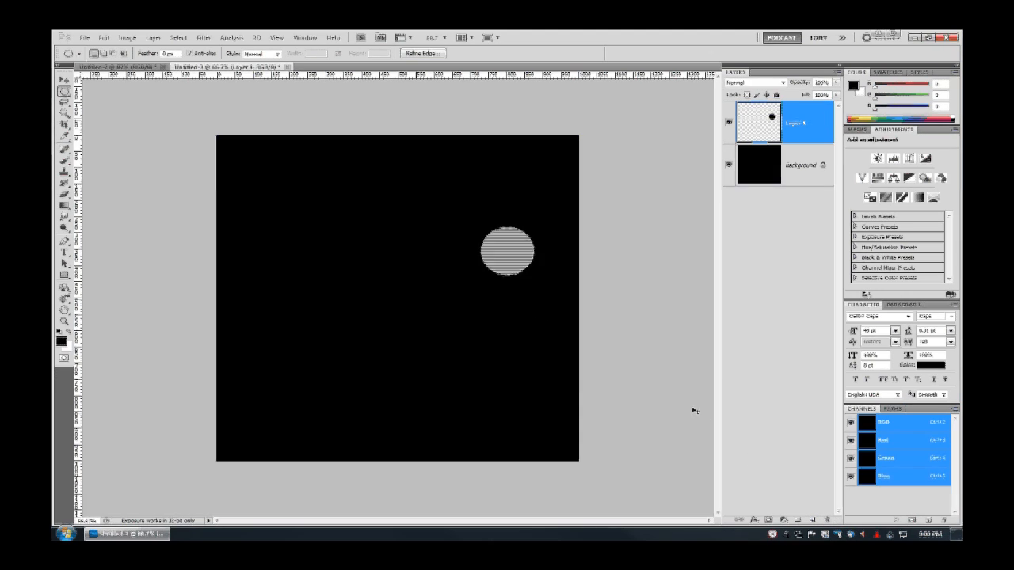
key(ctrl+i)
key(ctrl+d)
Set up the Smudge tool in Normal mode with a brush slightly smaller than the white circle
click(66, 217)
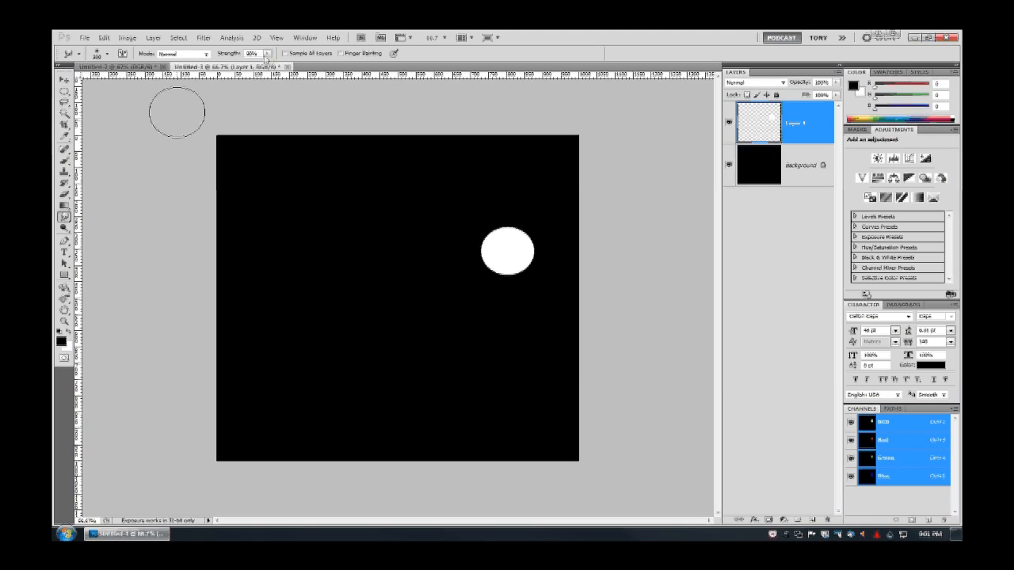
click(183, 54)
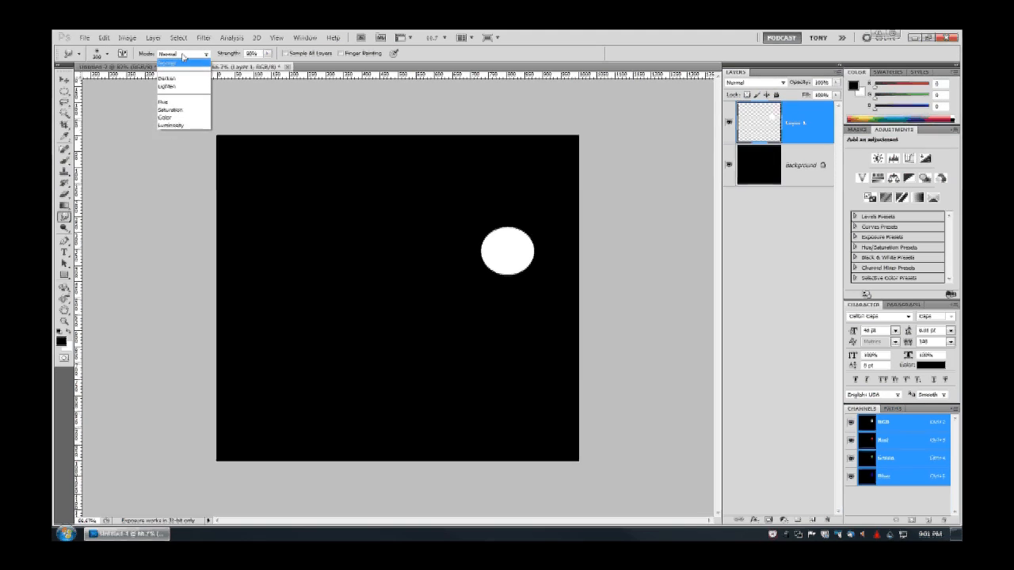
click(183, 56)
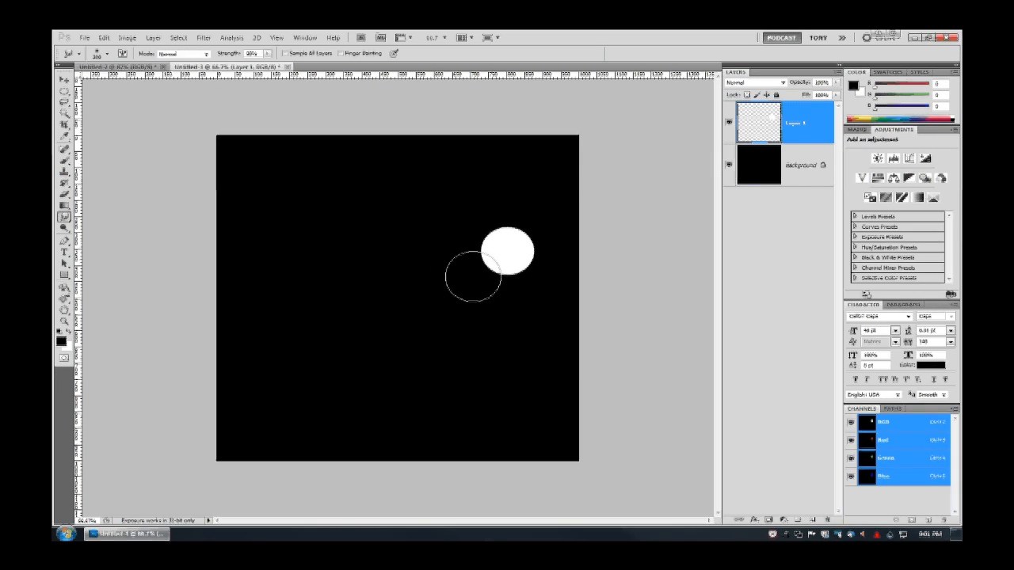
key(bracketleft)
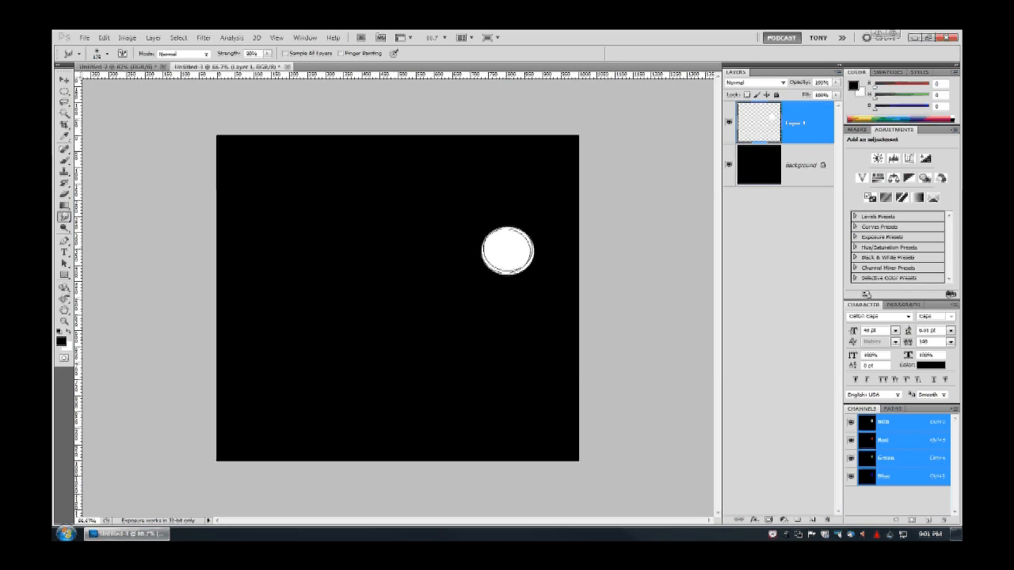
Try to smear the white circle horizontally toward the canvas's left side, and undo the stroke
drag(507, 251, 247, 251)
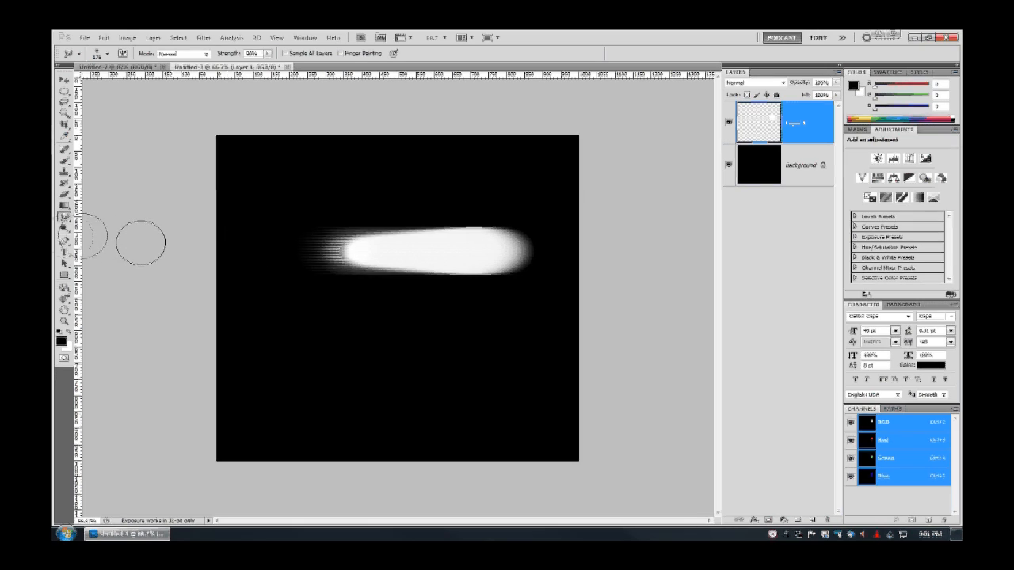
key(ctrl+z)
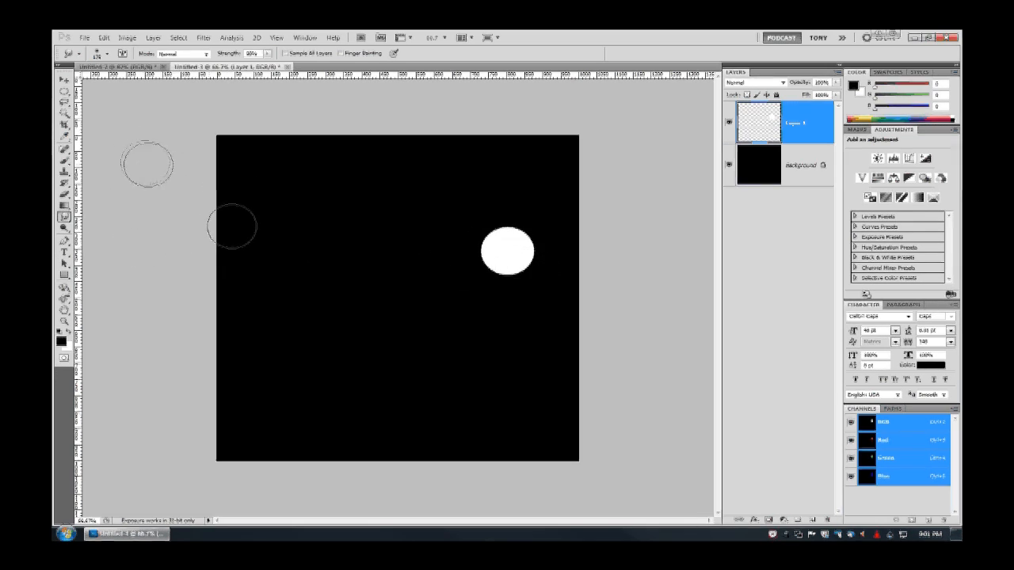
Move the white circle closer to the canvas's right edge and smudge it leftward into a long horizontal tail
key(v)
mouse_move(498, 259)
mouse_down()
mouse_move(519, 257)
mouse_move(510, 261)
mouse_up()
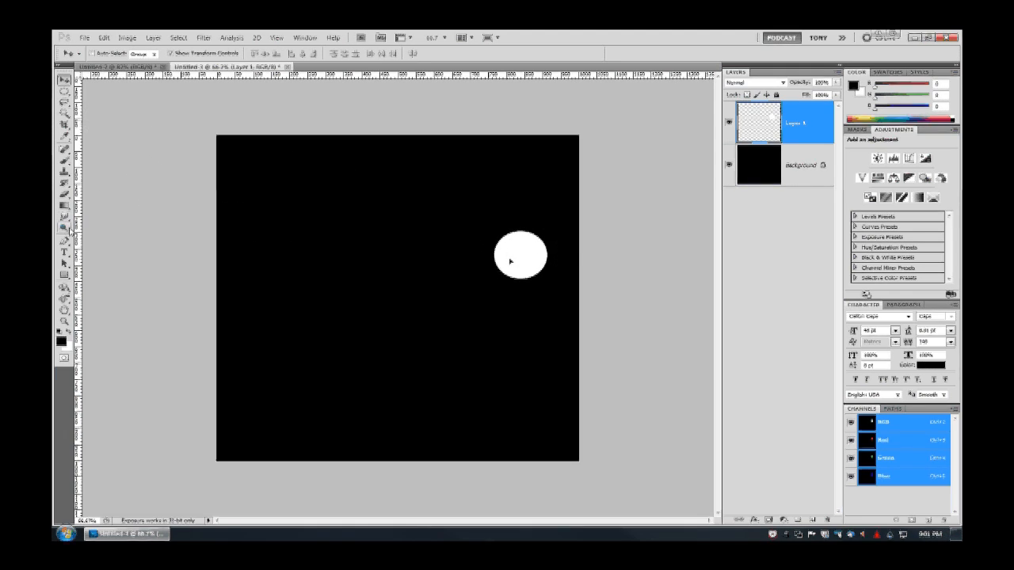
click(67, 221)
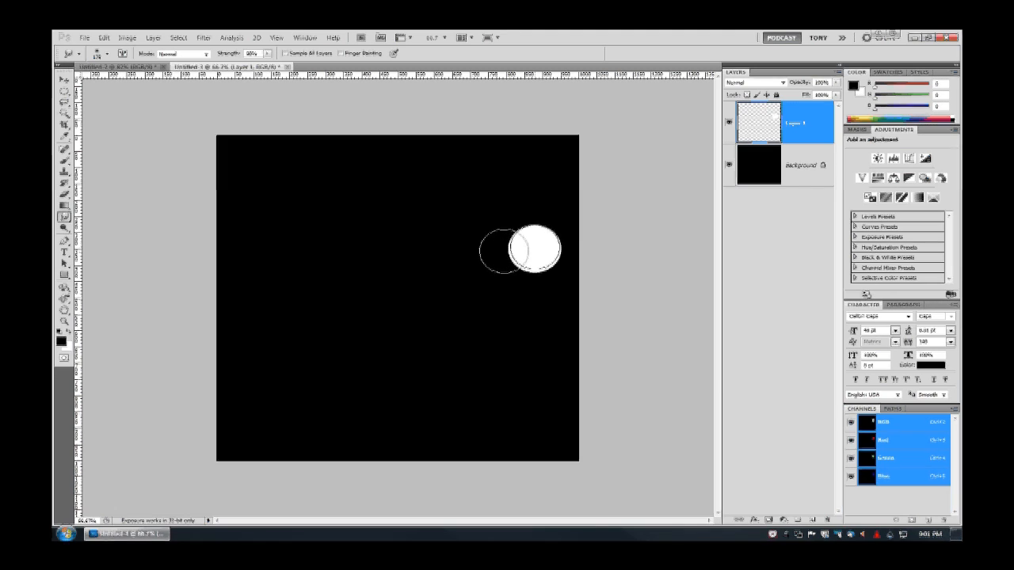
mouse_move(534, 249)
mouse_down()
mouse_move(164, 241)
mouse_move(188, 242)
mouse_up()
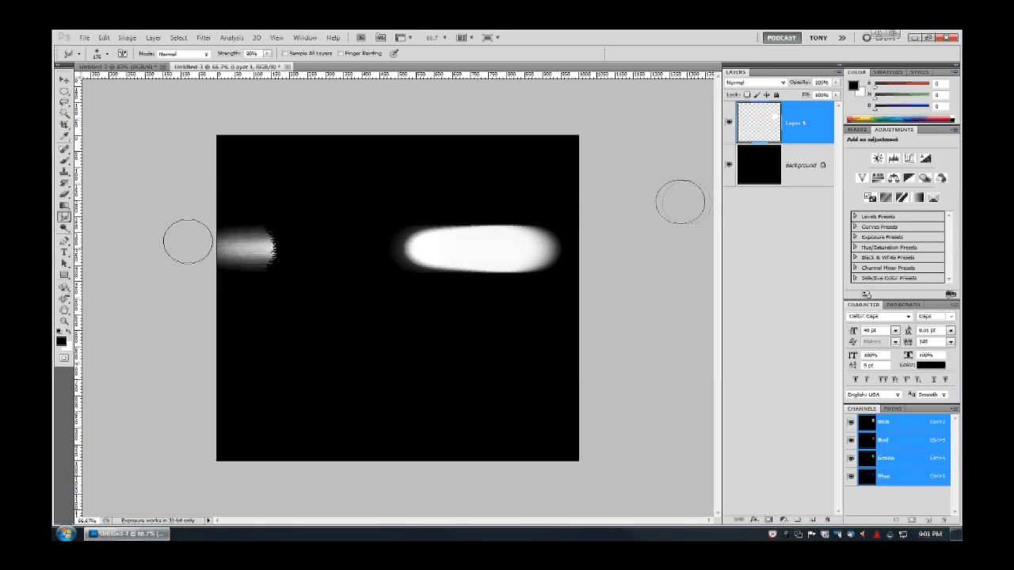
drag(404, 256, 410, 256)
Nudge the smudged streak slightly left until its tail meets the canvas's left edge
key(v)
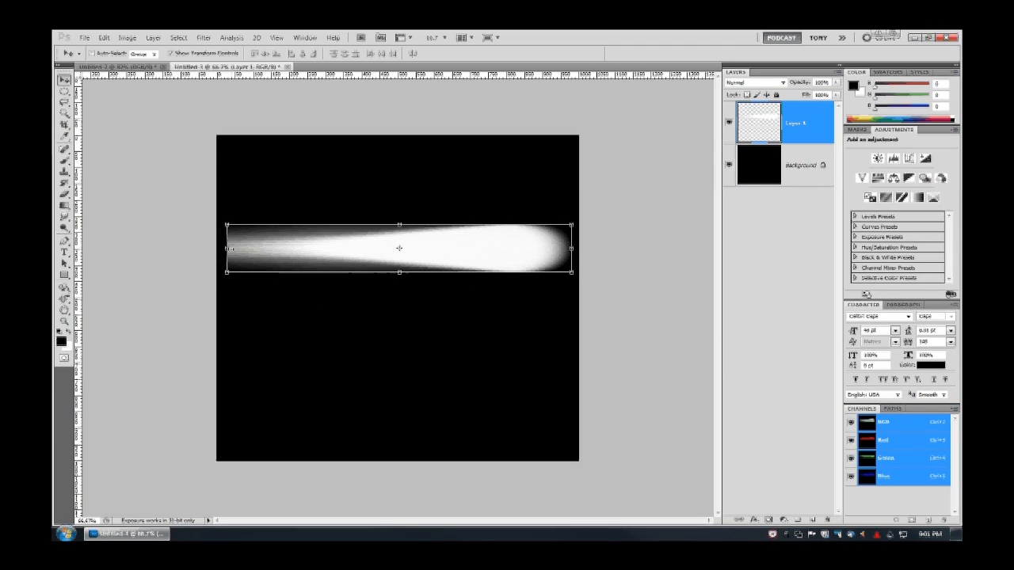
key(shift+Left)
key(shift+Left)
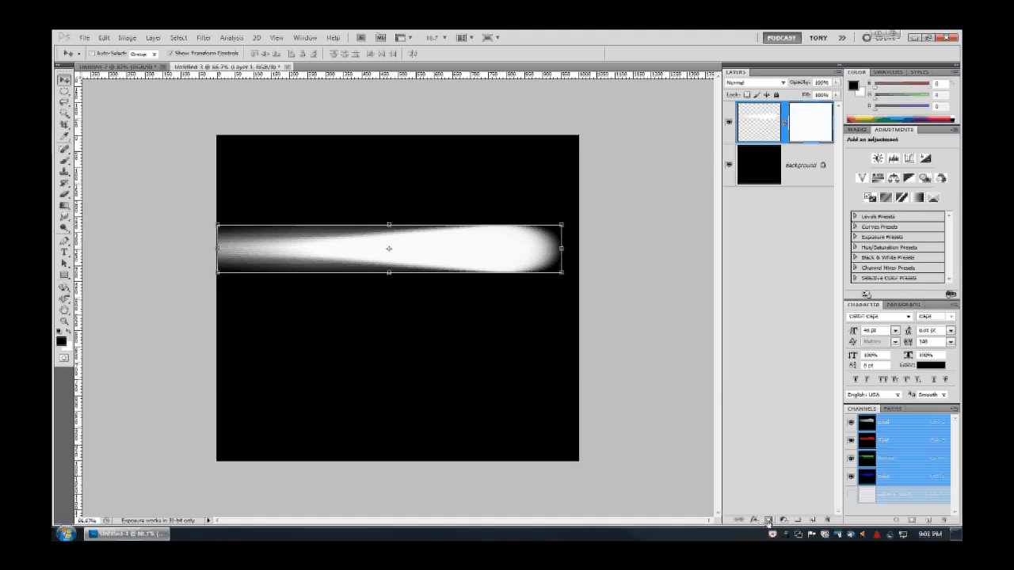
Add a mask to the streak's layer and draw a linear Foreground to Background gradient on it to fade the tail's left end
click(767, 522)
key(g)
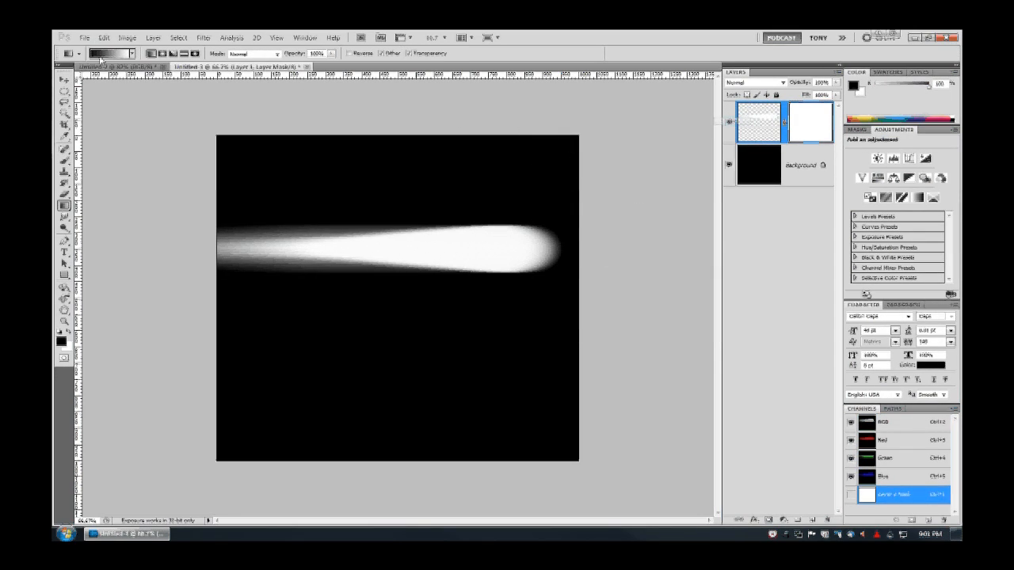
drag(545, 255, 741, 255)
click(101, 55)
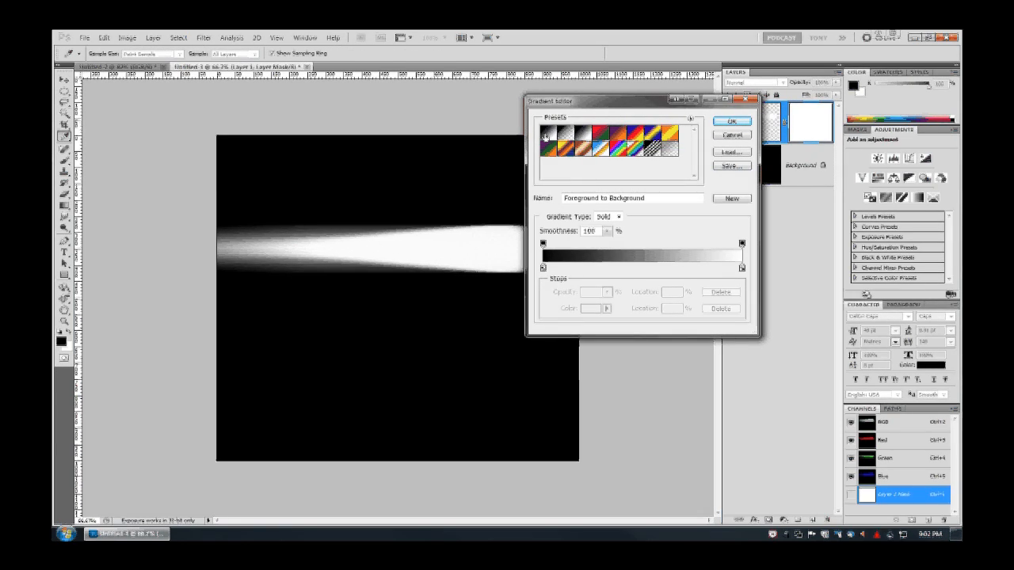
click(731, 121)
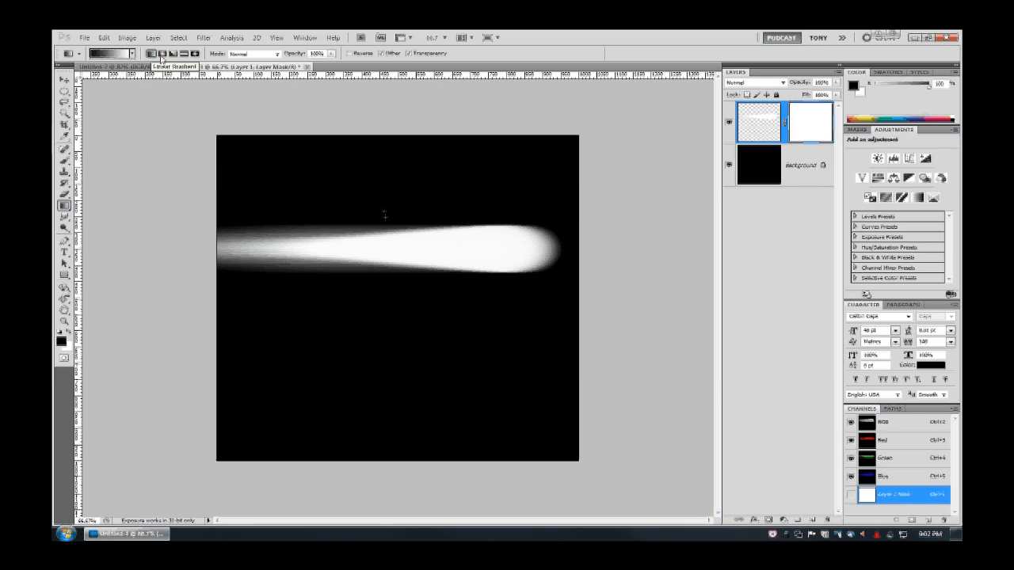
drag(282, 248, 371, 249)
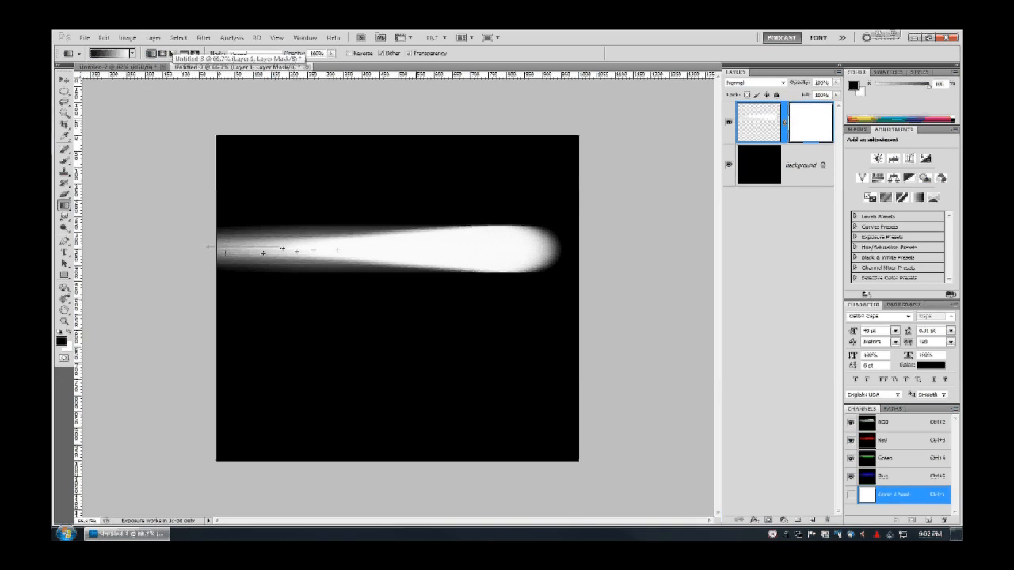
drag(282, 248, 372, 247)
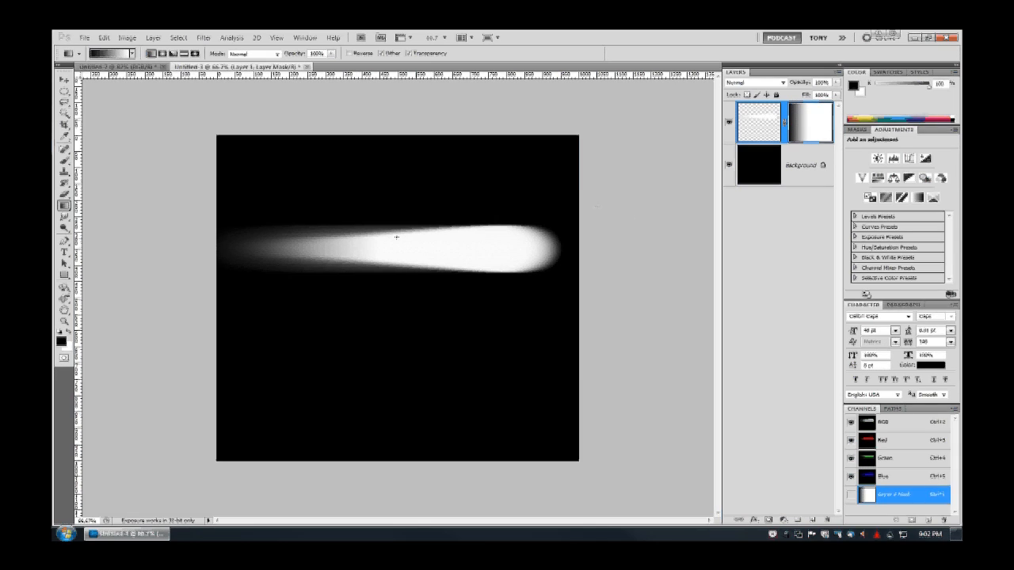
Add an Outer Glow to the streak's layer with a red colour and the Hard Light blend mode
key(v)
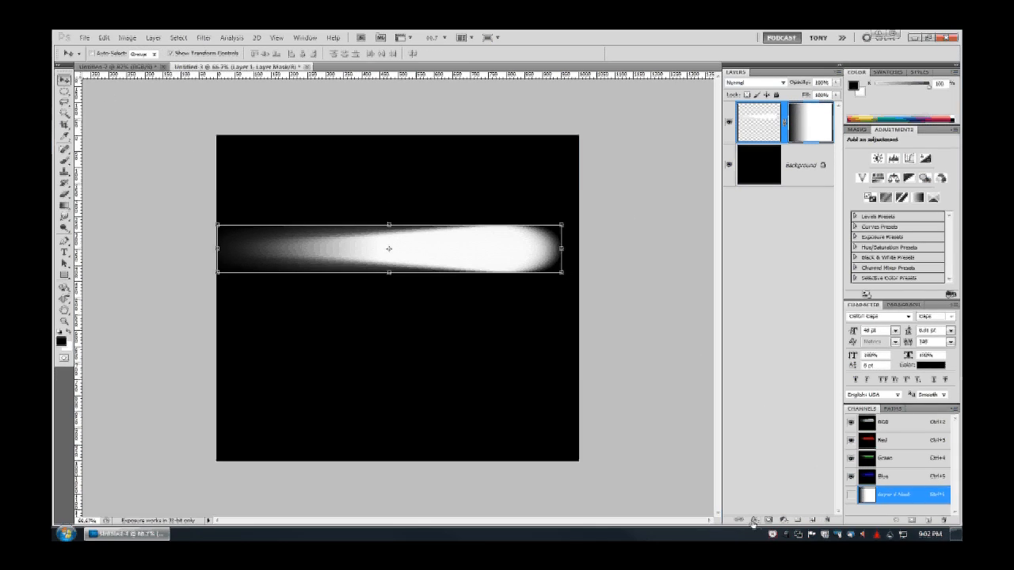
click(754, 521)
click(780, 439)
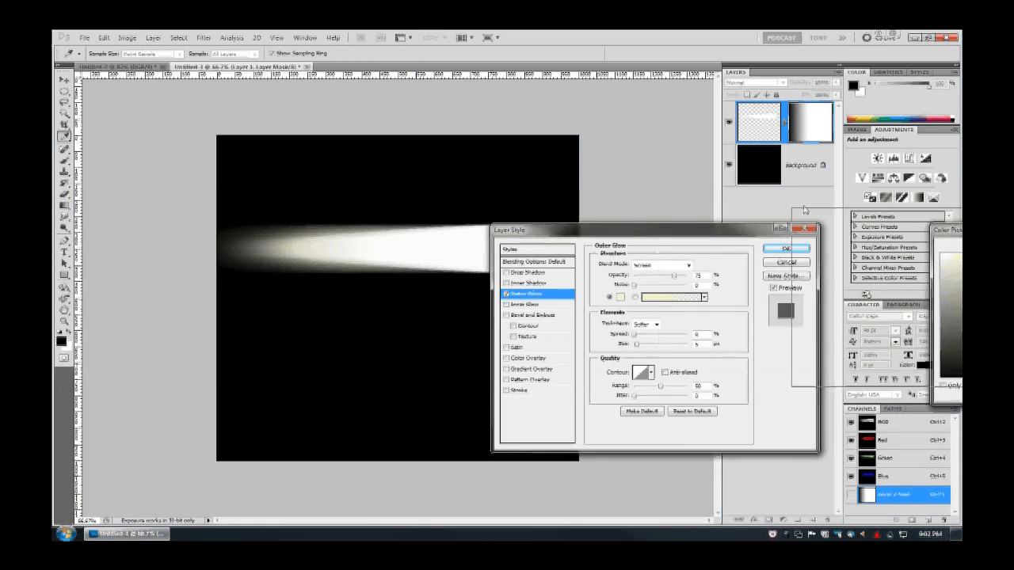
drag(804, 210, 584, 241)
click(596, 356)
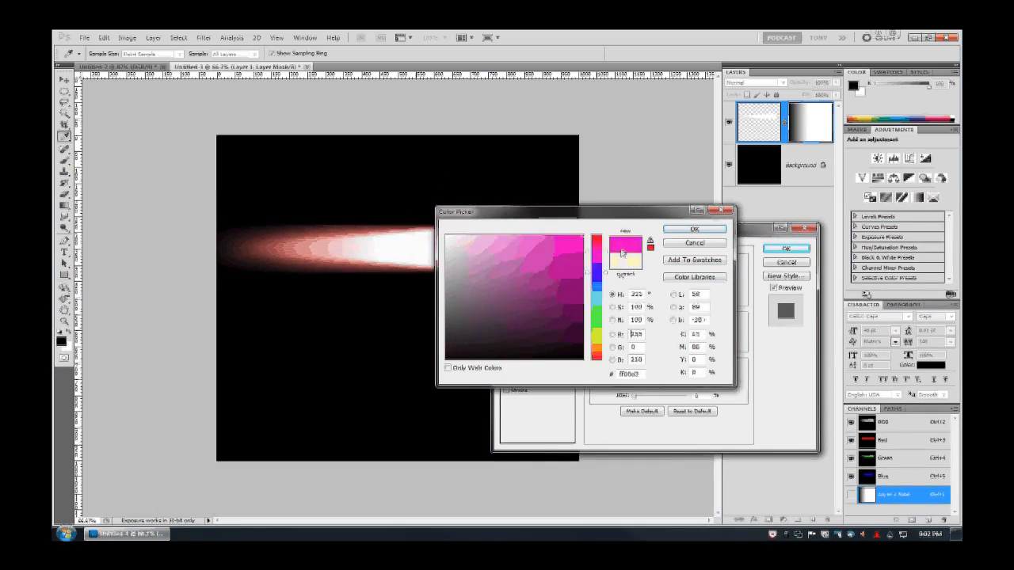
drag(621, 254, 620, 273)
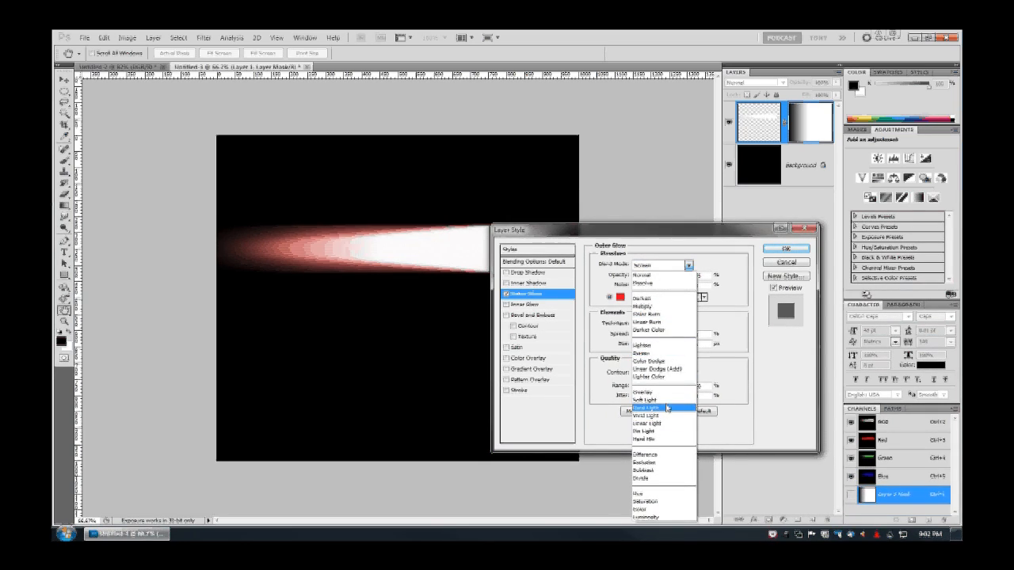
click(666, 408)
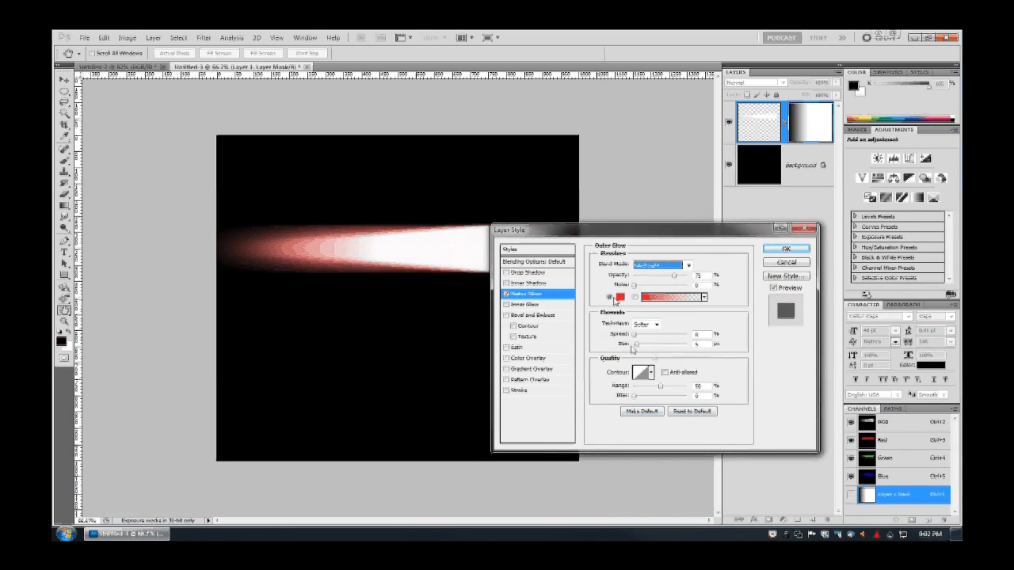
Add an Inner Glow to the streak's layer with orange colour ffae00 and the Hard Light blend mode, keeping the streak in view
click(620, 297)
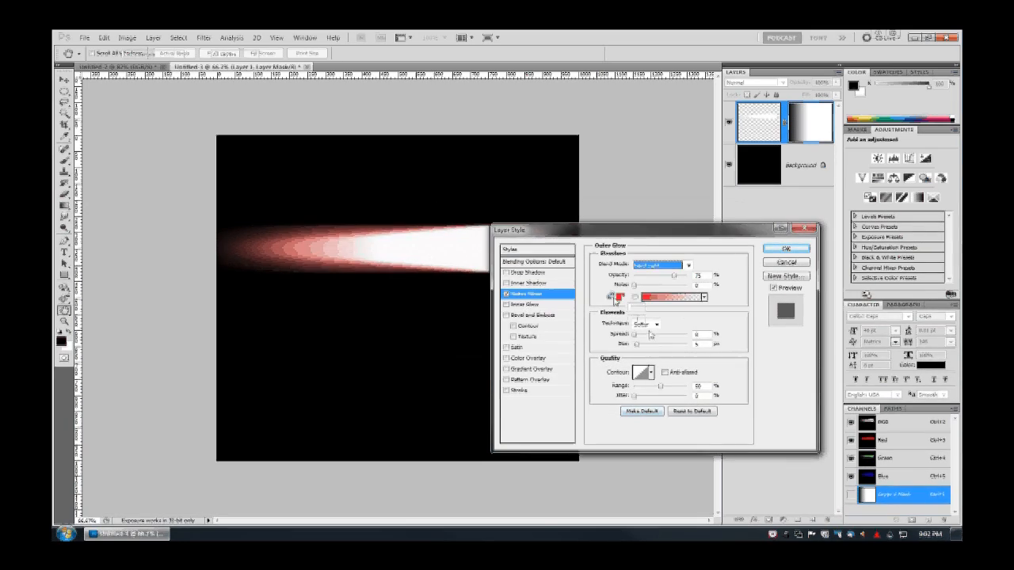
drag(612, 343, 610, 348)
click(582, 240)
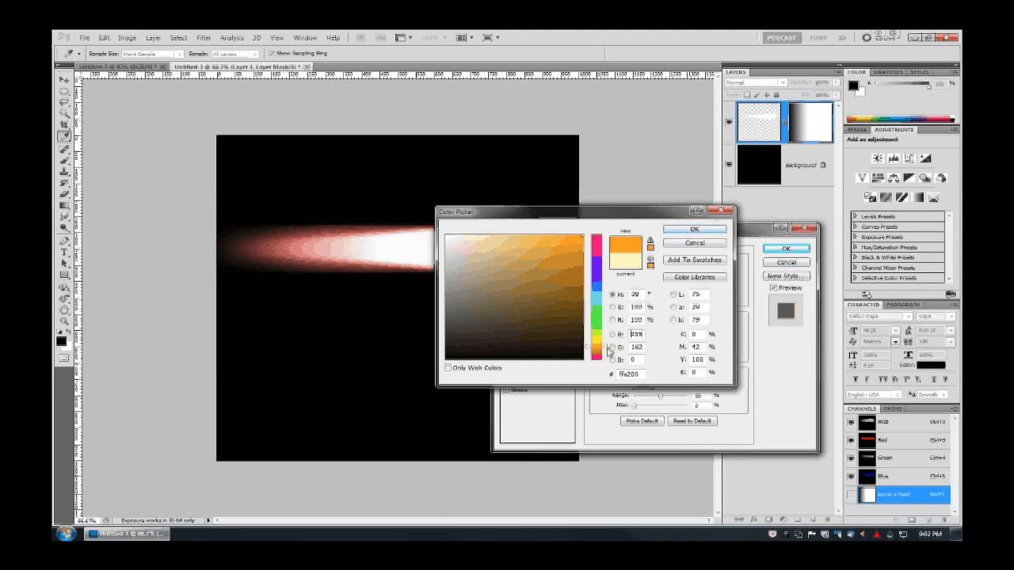
click(671, 230)
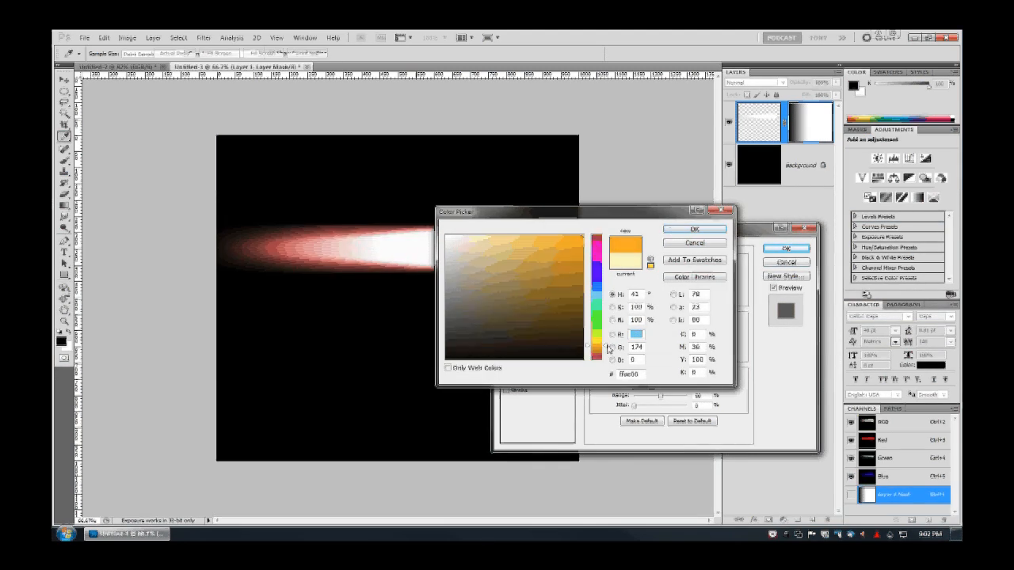
click(671, 266)
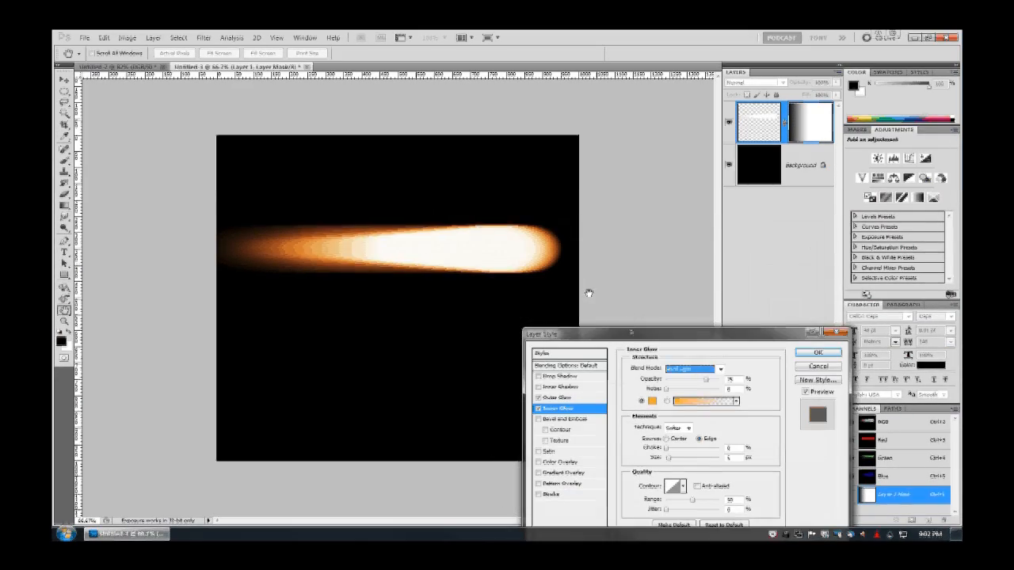
drag(626, 338, 586, 335)
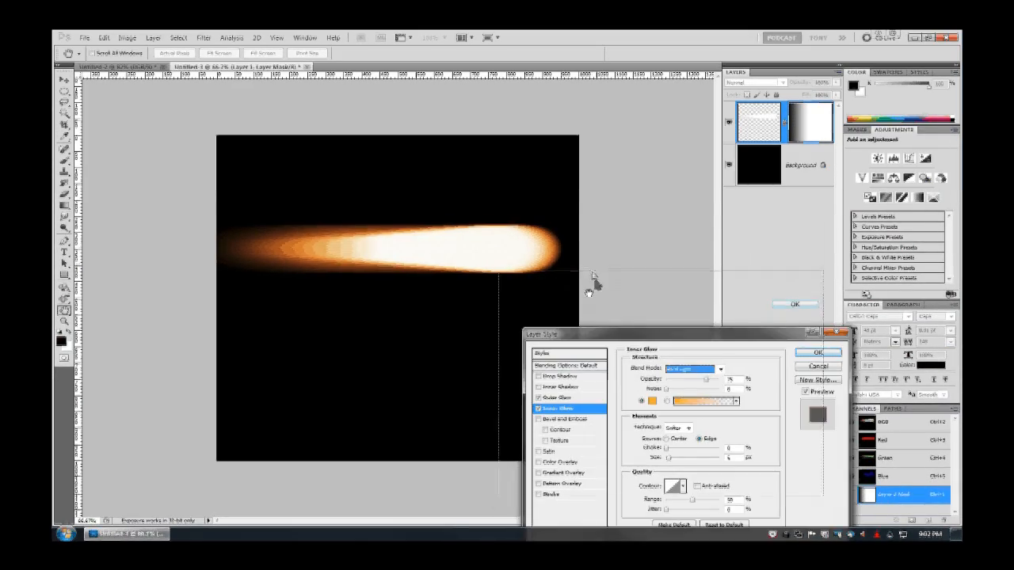
drag(589, 293, 557, 269)
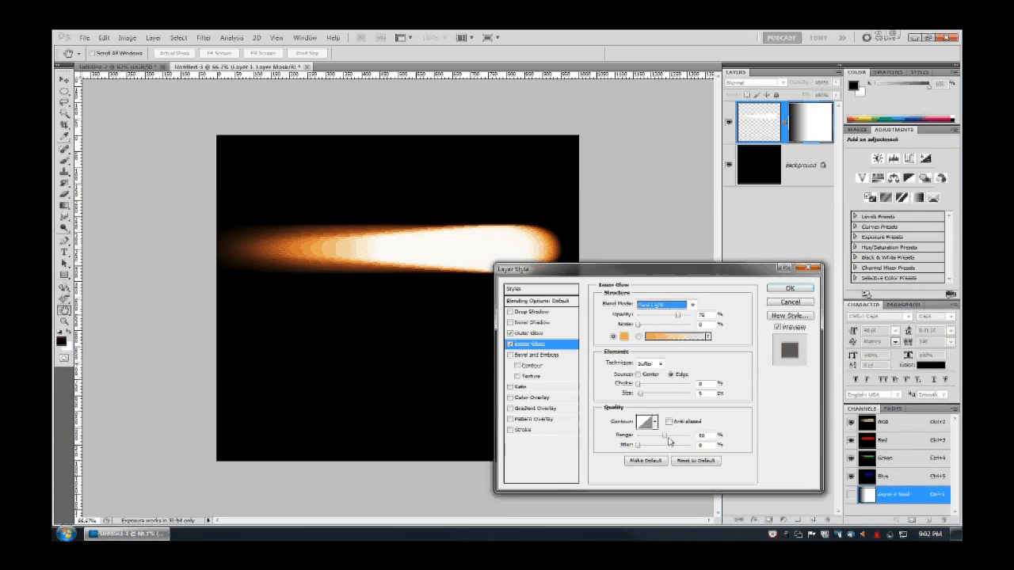
Increase the size of the streak layer's red Outer Glow slightly and accept the layer style
click(546, 333)
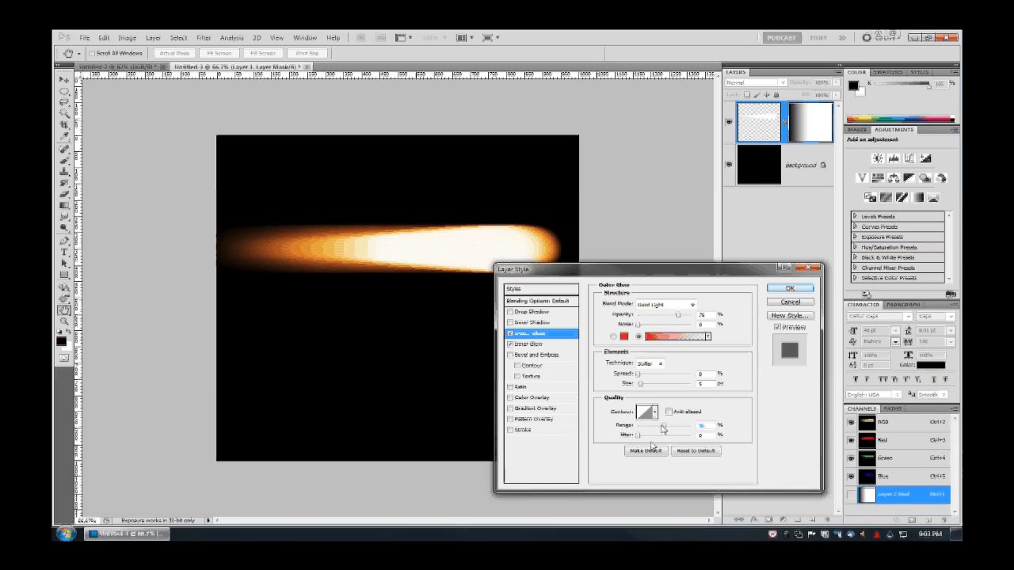
drag(646, 388, 648, 388)
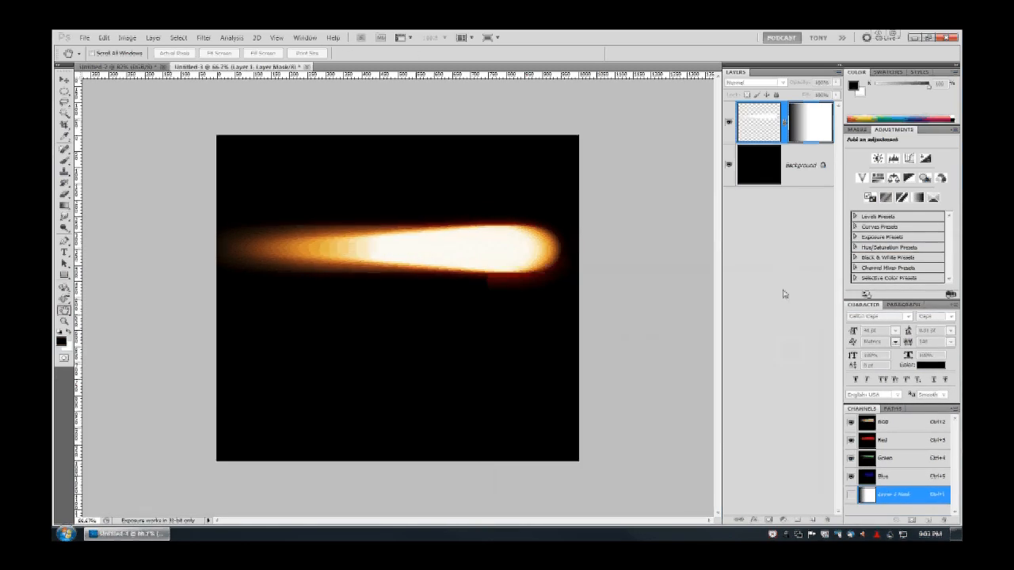
key(Return)
Load the streak layer's pixels as a selection and fill it with black on a new layer above
right_click(762, 126)
click(779, 172)
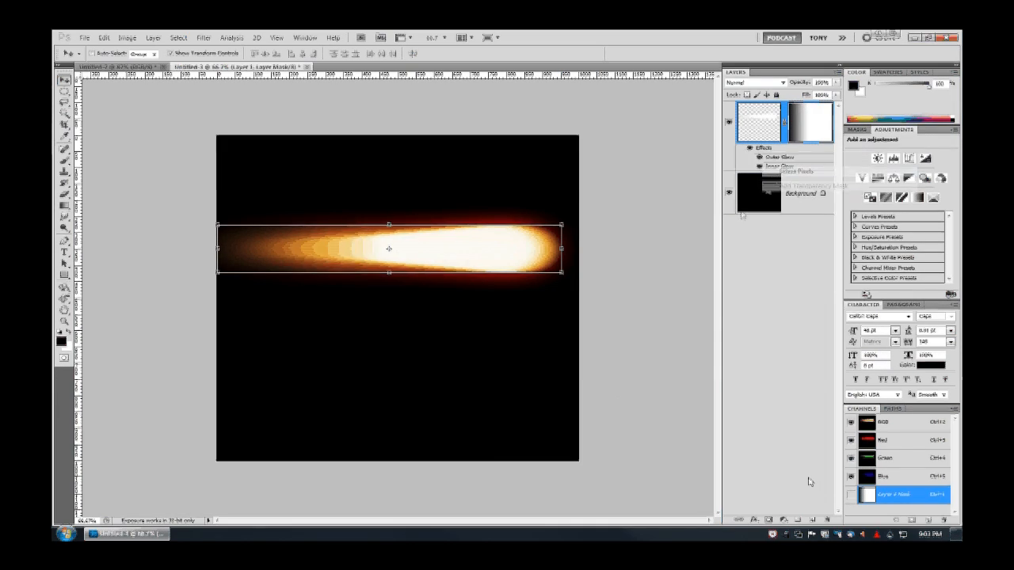
ctrl+click(759, 133)
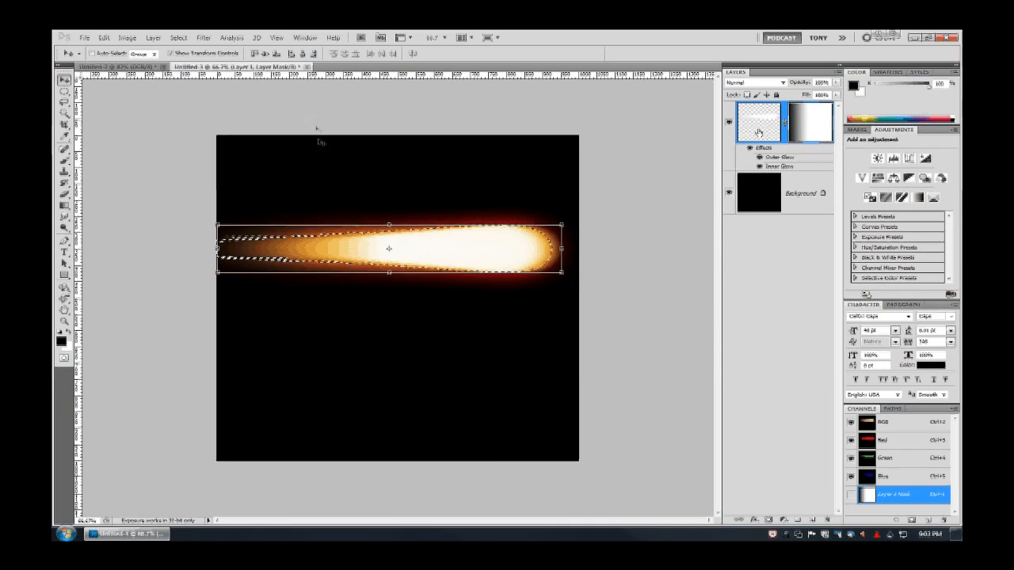
click(812, 520)
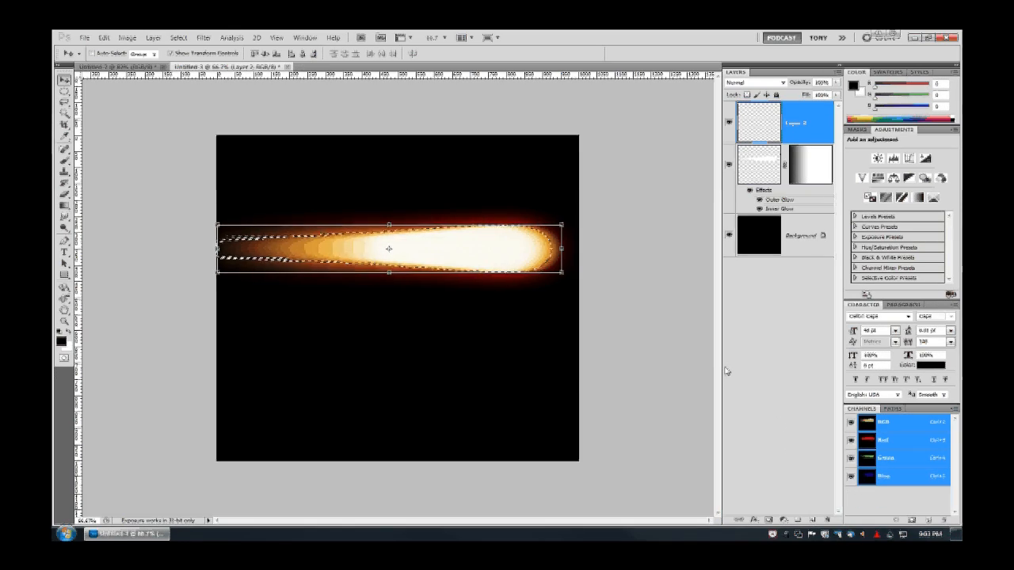
key(alt+BackSpace)
Render Difference Clouds inside the streak-shaped selection on the new layer
click(203, 37)
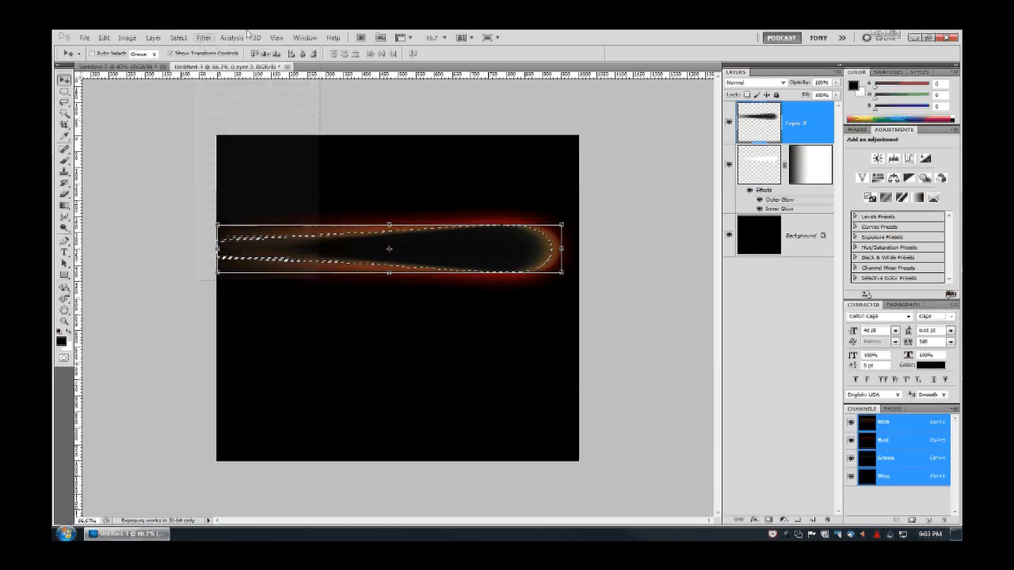
mouse_move(261, 173)
click(153, 185)
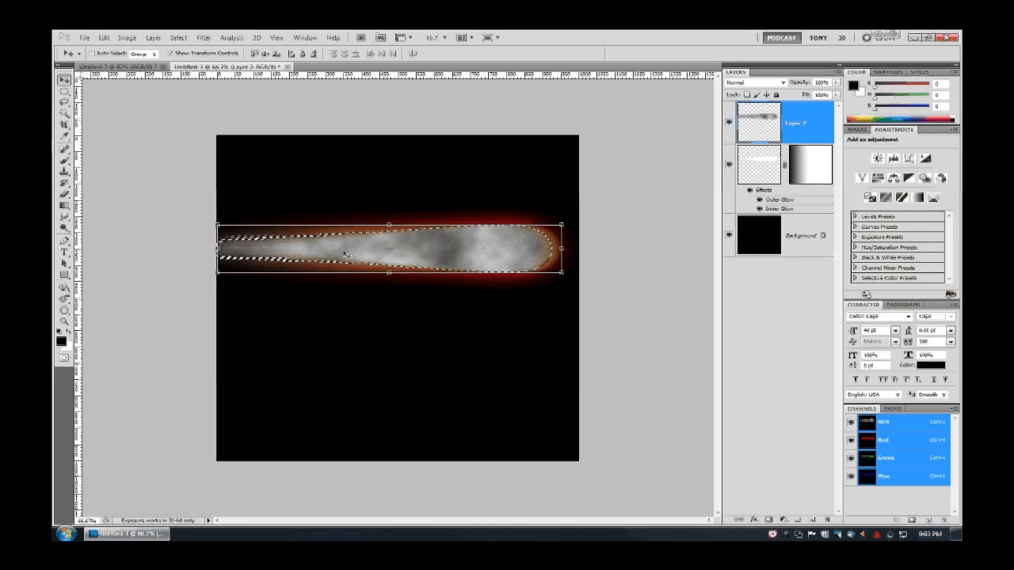
Reapply the Difference Clouds filter repeatedly to the new layer to build a detailed, high-contrast smoke texture
key(ctrl+f)
mouse_move(457, 260)
mouse_down()
mouse_move(403, 254)
mouse_move(406, 239)
mouse_move(507, 260)
mouse_up()
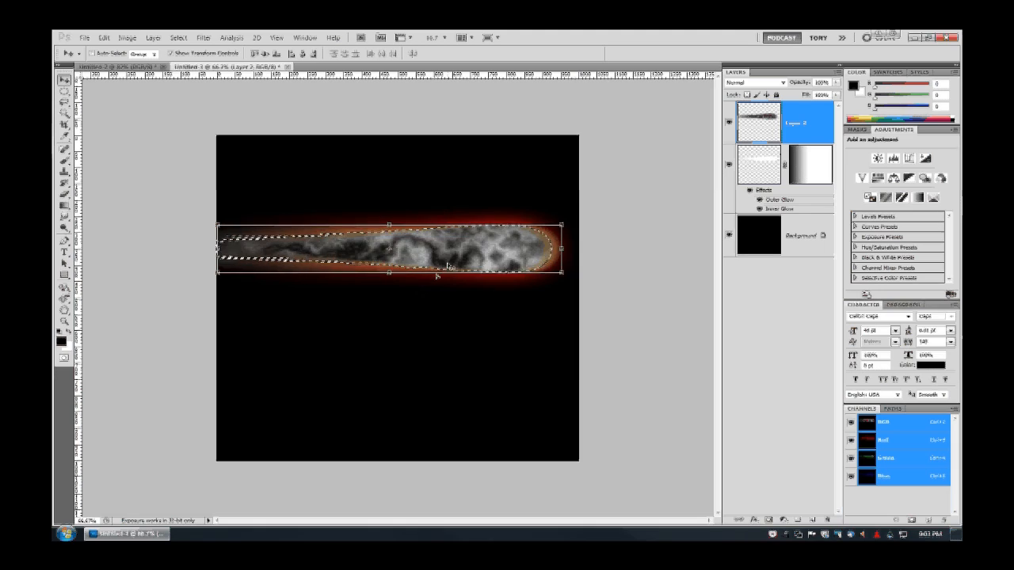
key(ctrl+f)
key(ctrl+f)
key(ctrl+f)
key(ctrl+f)
key(ctrl+f)
key(ctrl+f)
key(ctrl+f)
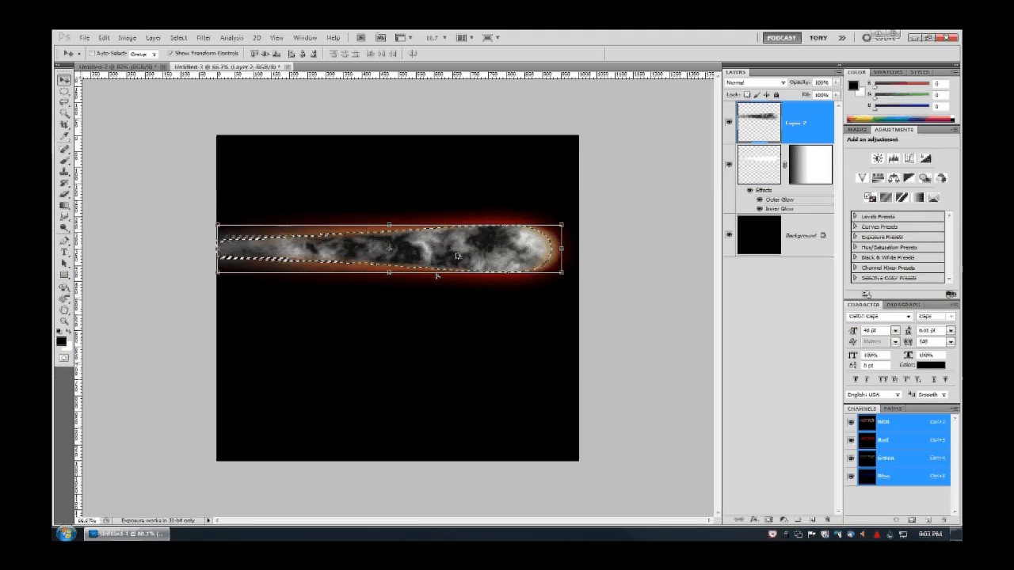
key(ctrl+f)
key(ctrl+f)
key(ctrl+f)
key(ctrl+f)
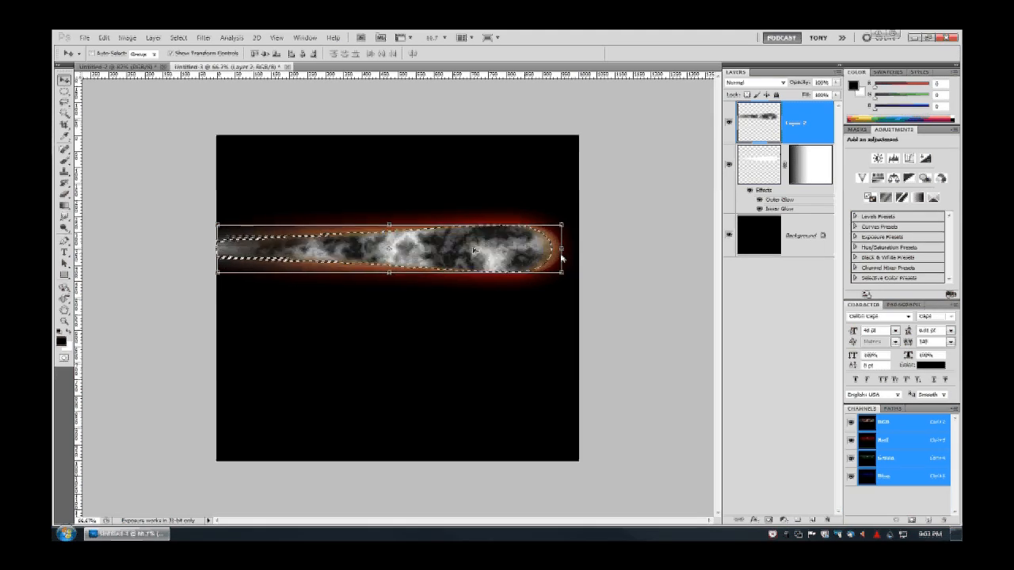
key(ctrl+f)
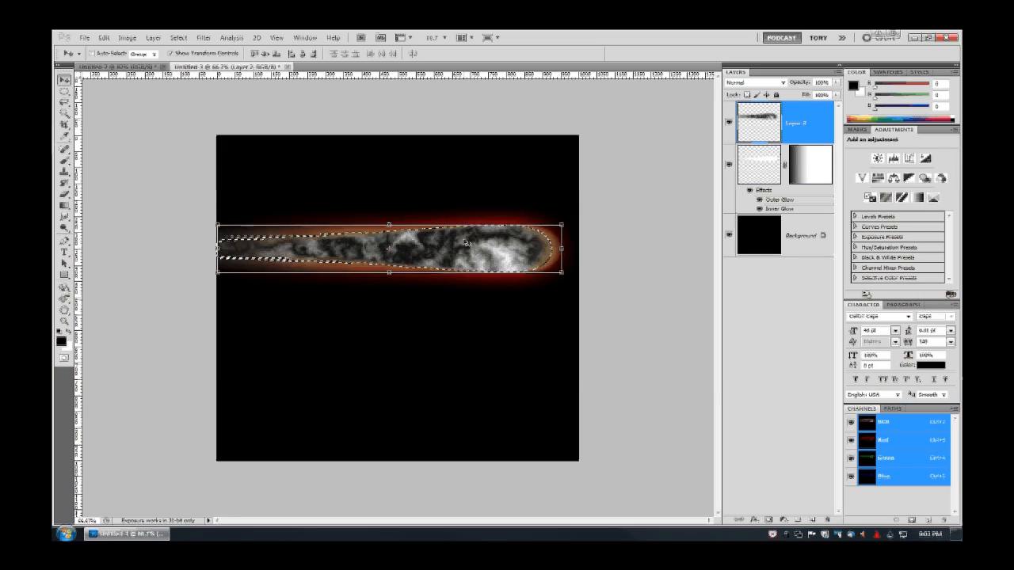
Deselect the streak shape and set the cloud layer's blend mode to Color Dodge
click(772, 84)
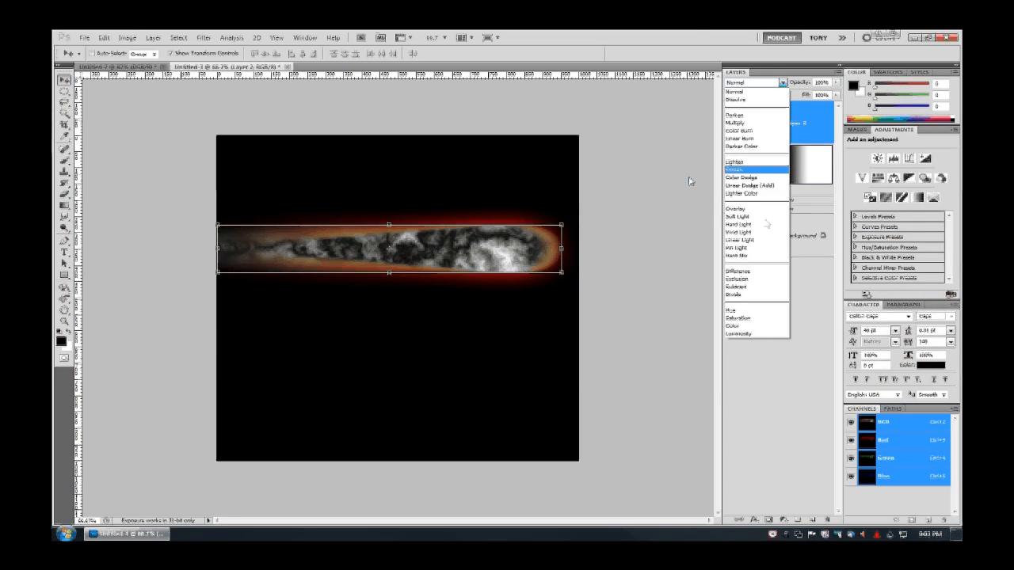
key(Down)
key(Return)
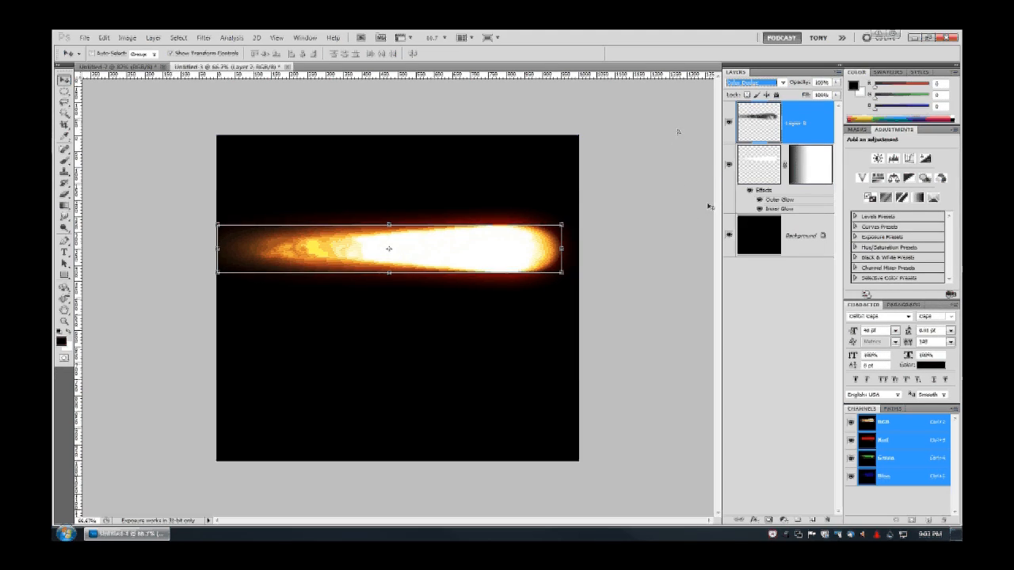
Keep reapplying the clouds filter to the Color Dodge layer to vary the fiery texture in the tail
key(ctrl+f)
key(ctrl+f)
key(ctrl+f)
key(ctrl+f)
key(ctrl+f)
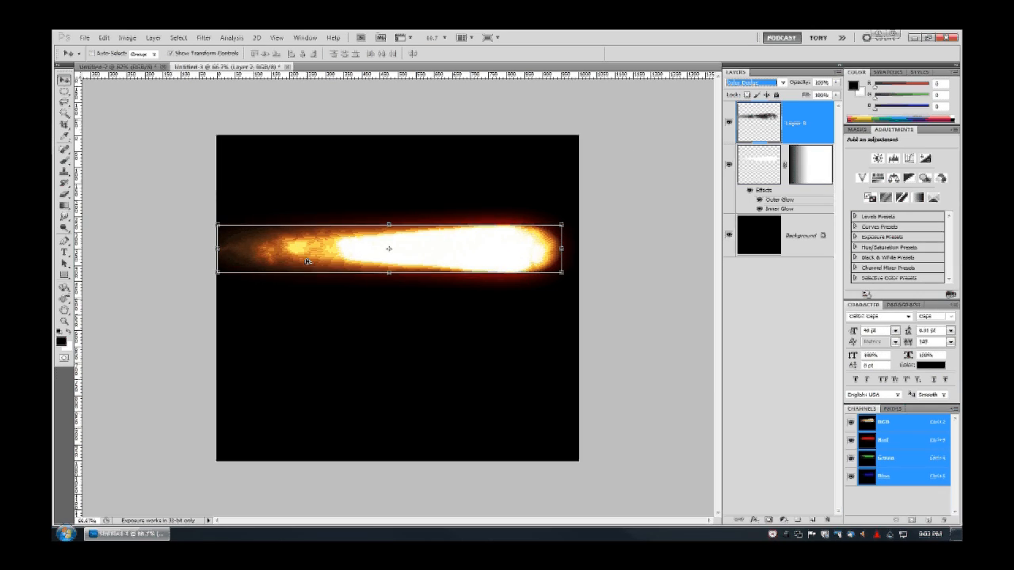
key(ctrl+f)
key(ctrl+f)
key(ctrl+f)
key(ctrl+f)
key(ctrl+f)
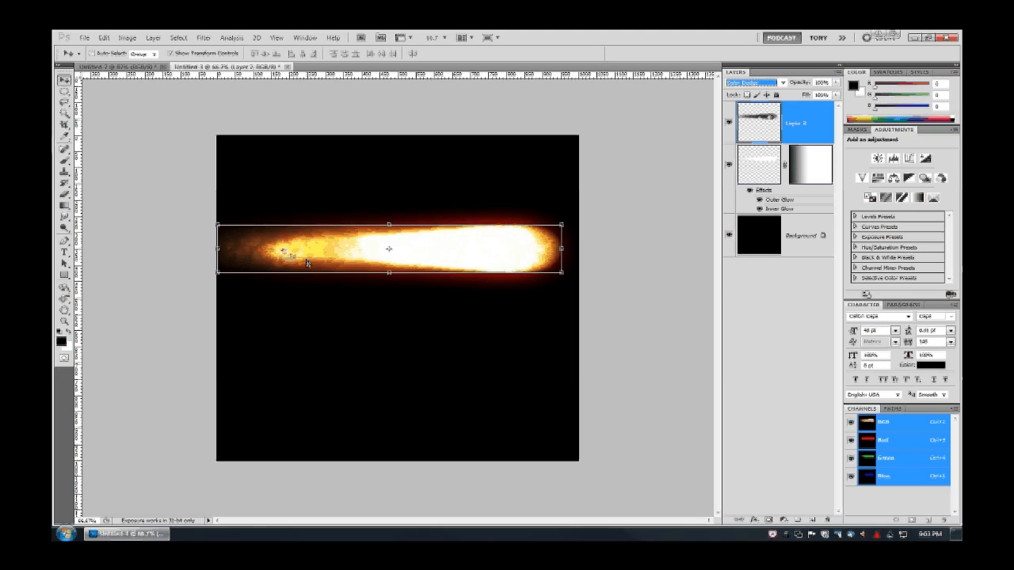
key(ctrl+f)
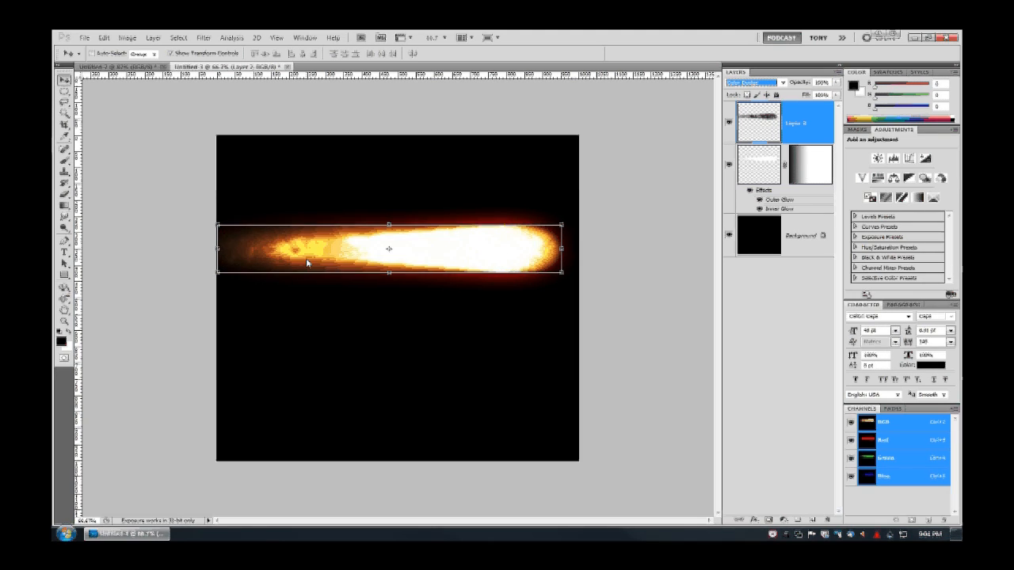
key(ctrl+f)
right_click(761, 405)
click(736, 392)
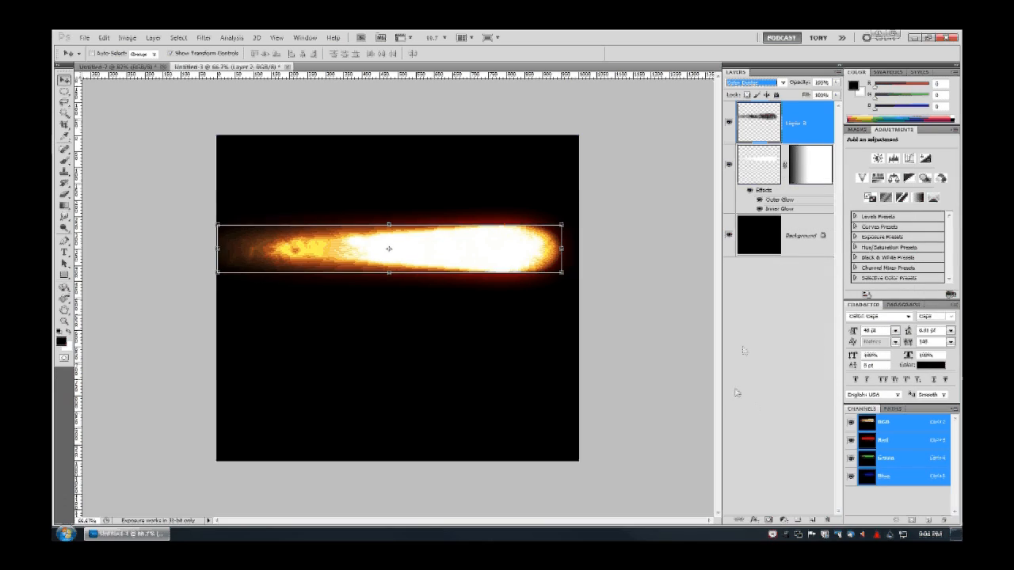
right_click(761, 176)
click(710, 279)
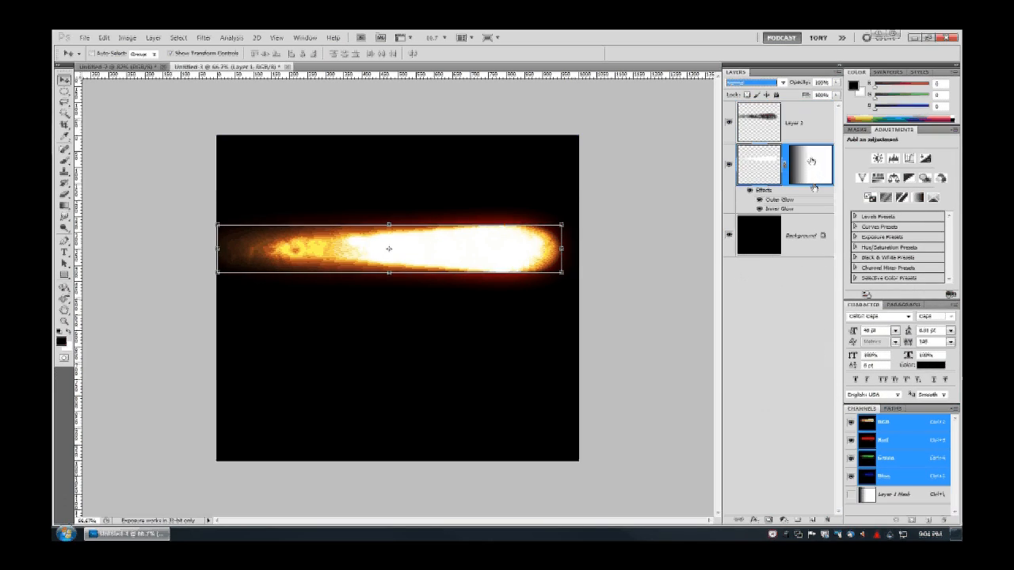
right_click(776, 175)
click(760, 290)
right_click(821, 173)
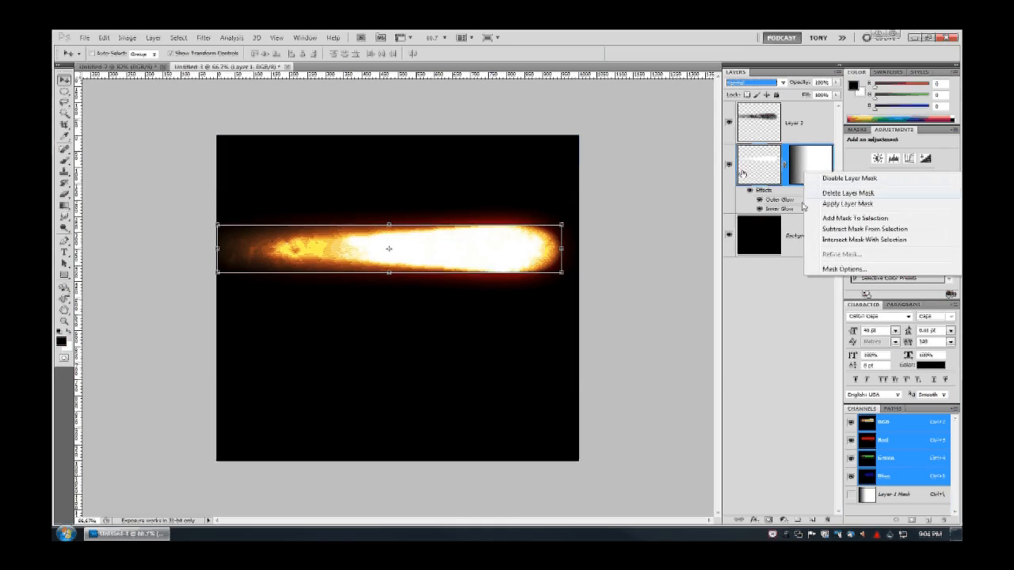
right_click(743, 173)
click(741, 211)
right_click(733, 193)
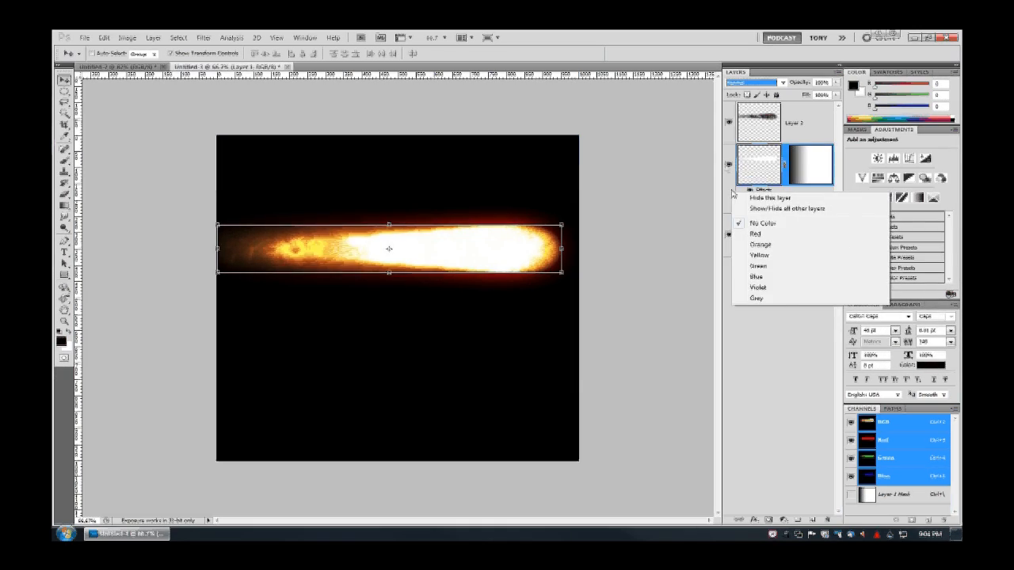
right_click(760, 154)
right_click(732, 192)
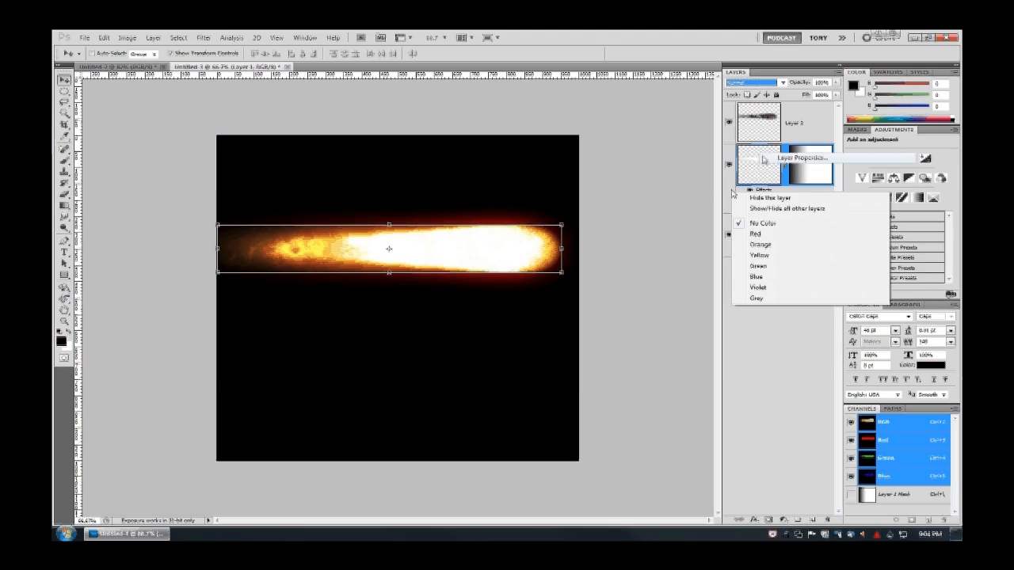
right_click(759, 154)
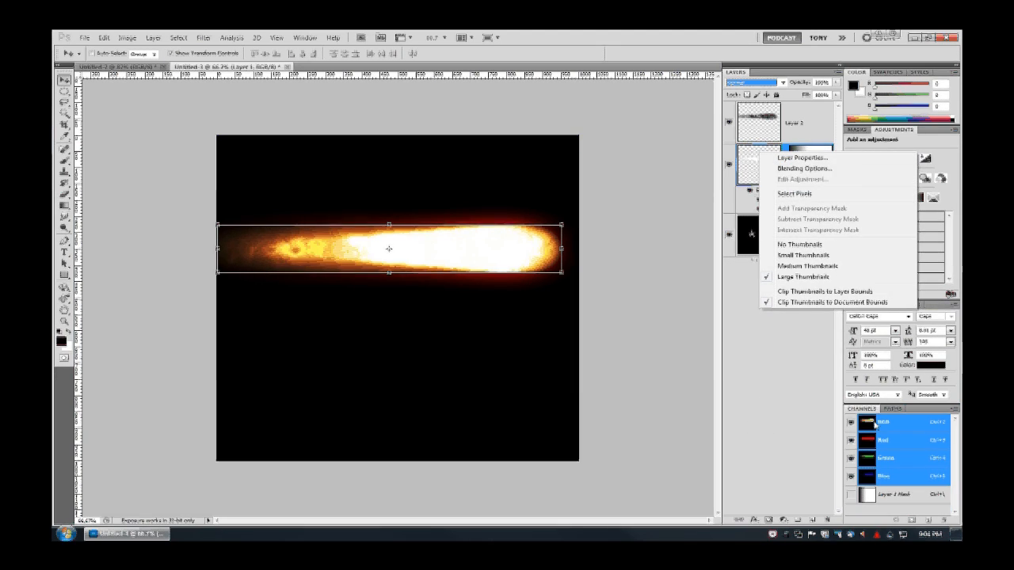
Duplicate the masked streak layer and set the copy's blend mode to Dissolve
key(ctrl+j)
click(751, 84)
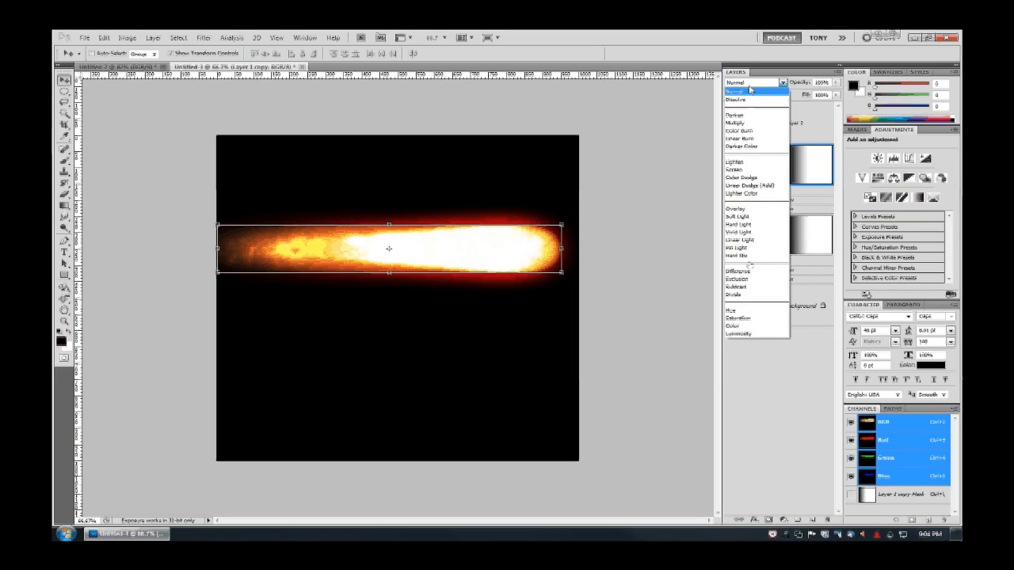
click(744, 99)
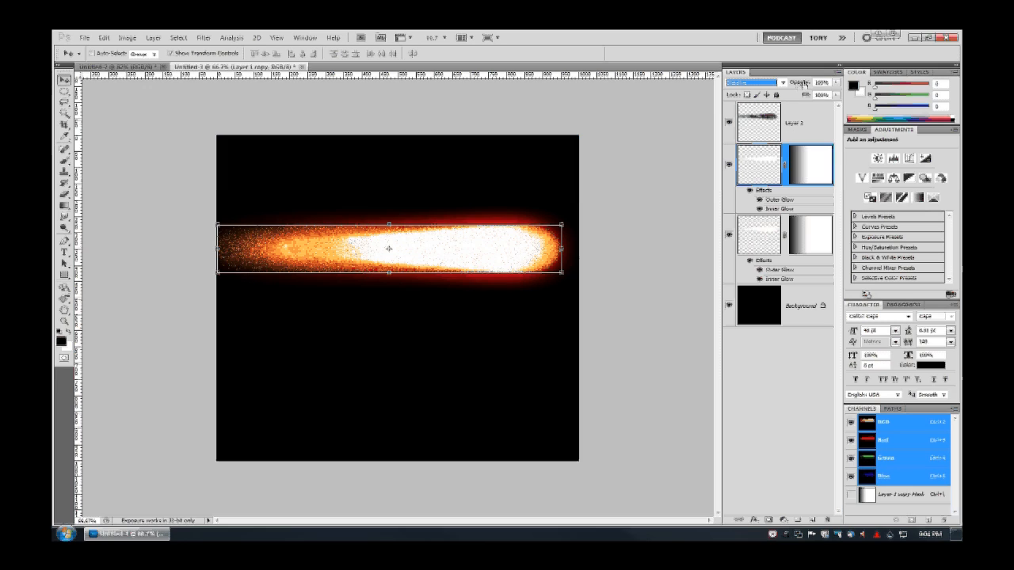
Set the Dissolve copy's opacity to 10% and toggle the lower streak layer's effects off and on to compare
click(749, 260)
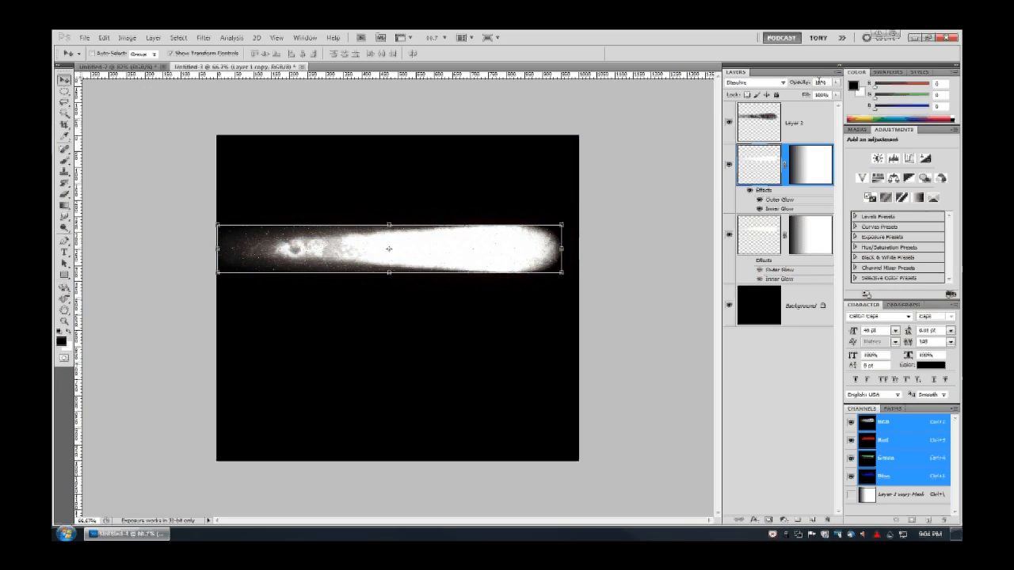
click(749, 260)
click(749, 260)
click(749, 260)
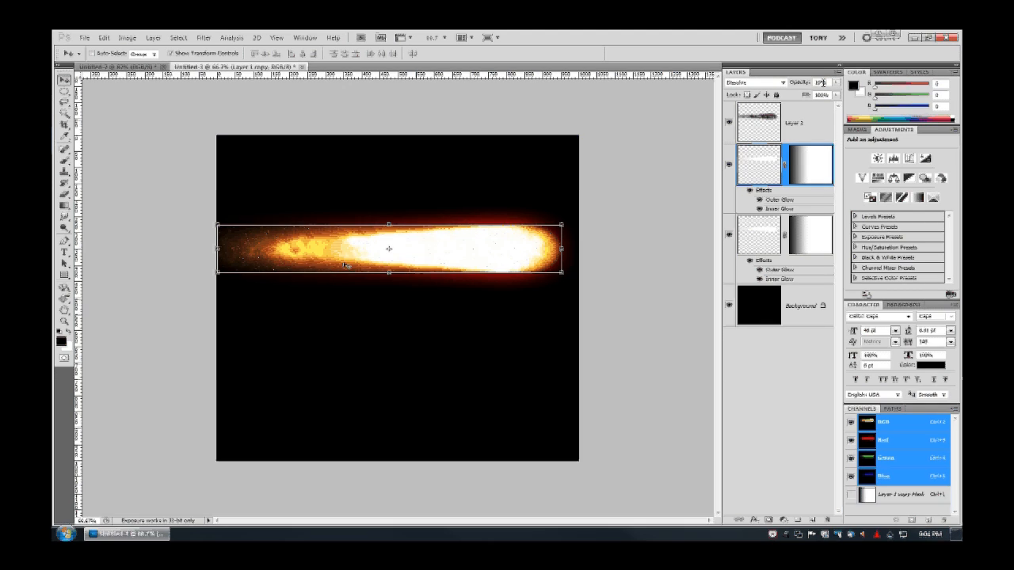
click(783, 122)
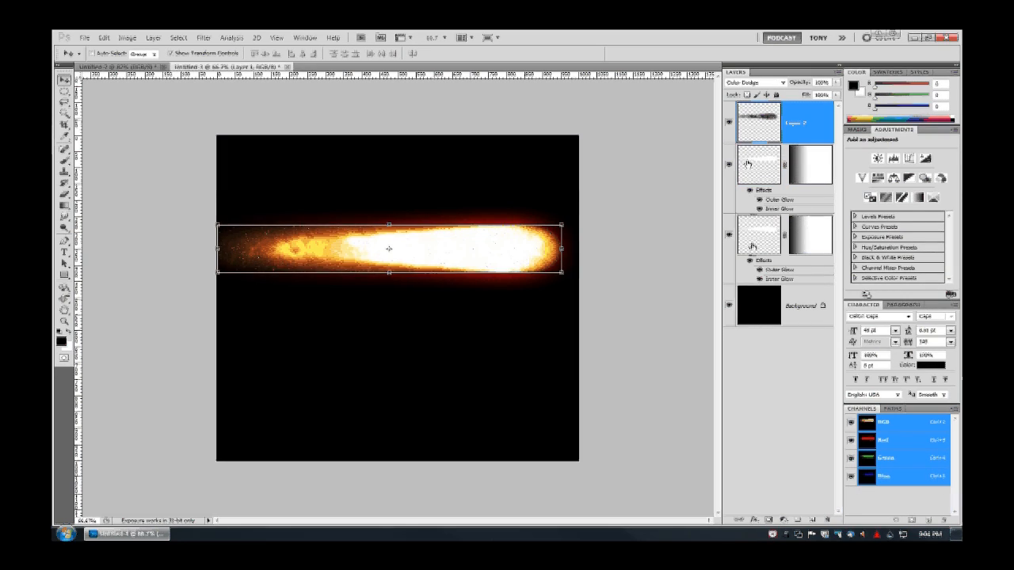
key(ctrl+z)
key(ctrl+z)
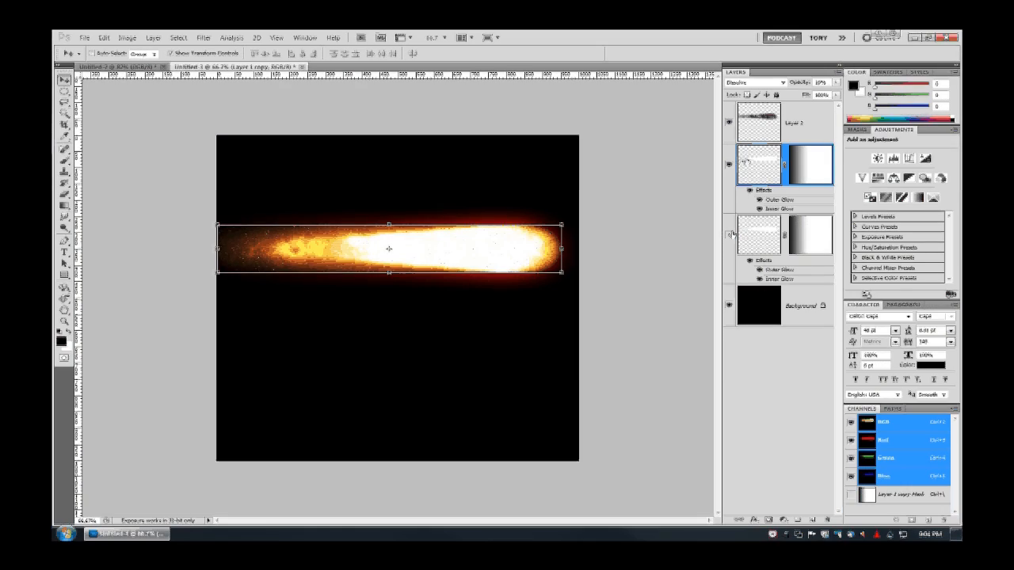
Apply a Gaussian Blur to the lower, original streak layer
click(729, 235)
click(759, 235)
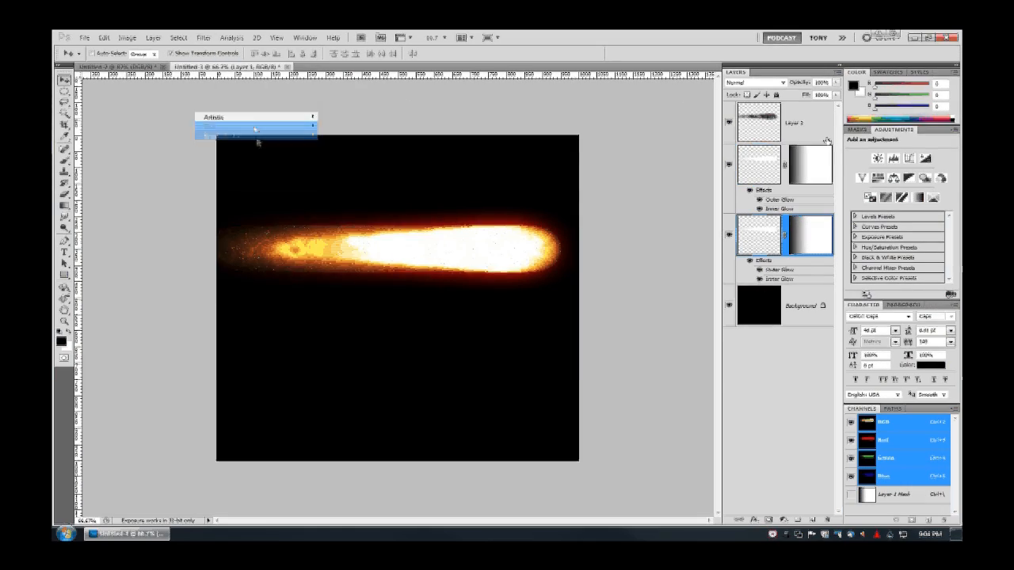
click(289, 188)
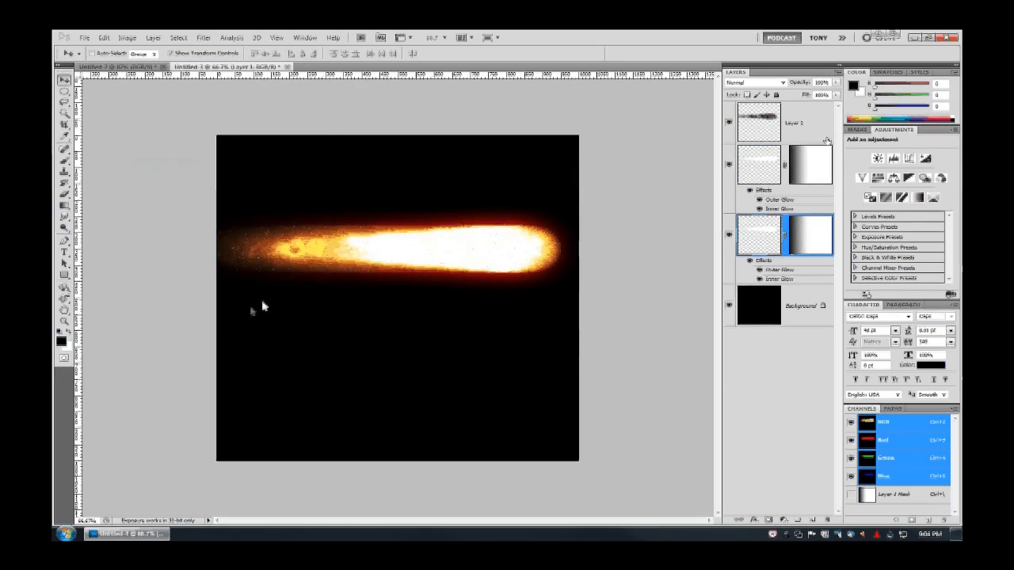
drag(173, 181, 247, 214)
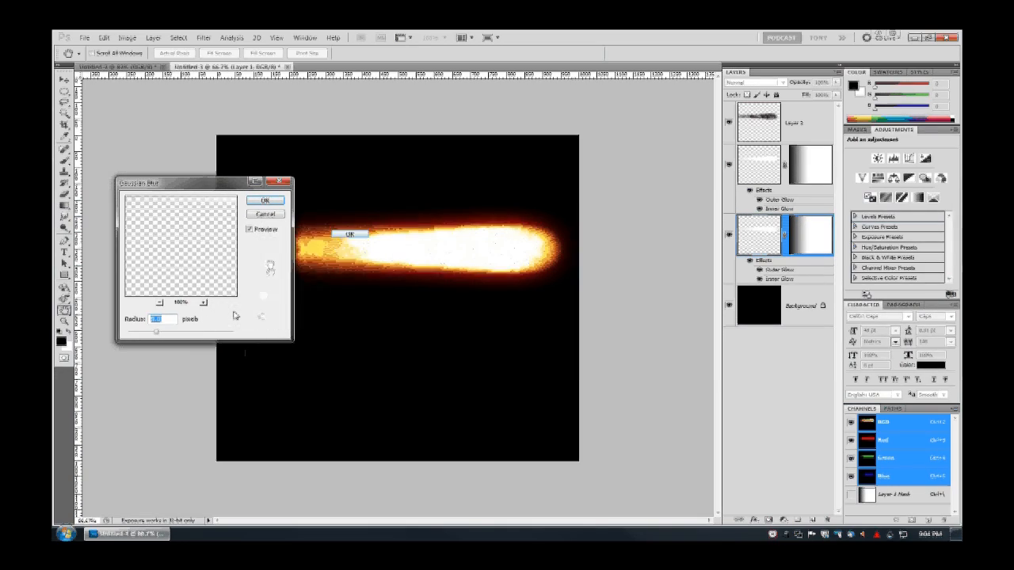
key(Return)
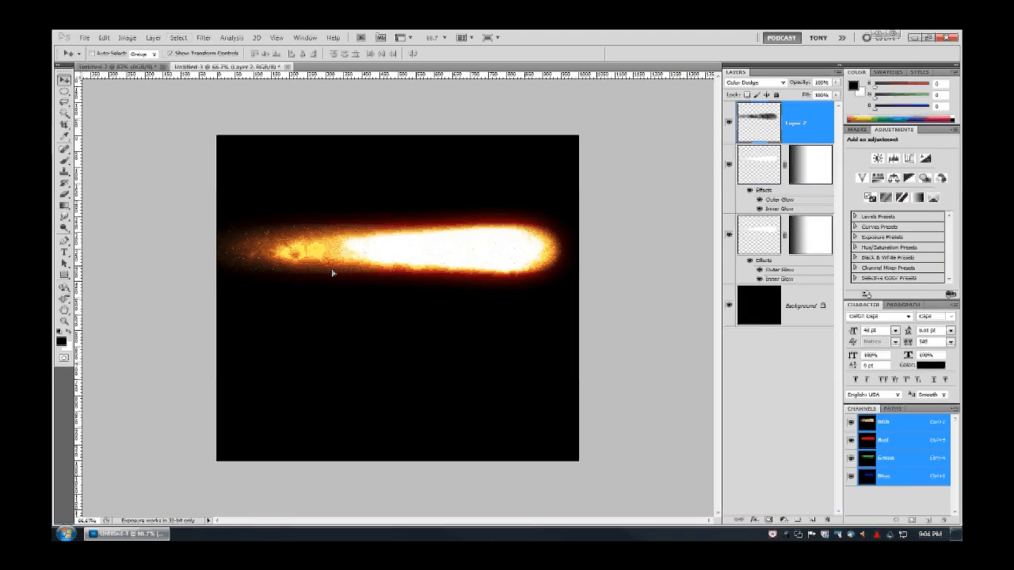
Apply a Motion Blur with a distance of 14 pixels to the cloud texture layer
click(204, 38)
mouse_move(261, 124)
click(162, 181)
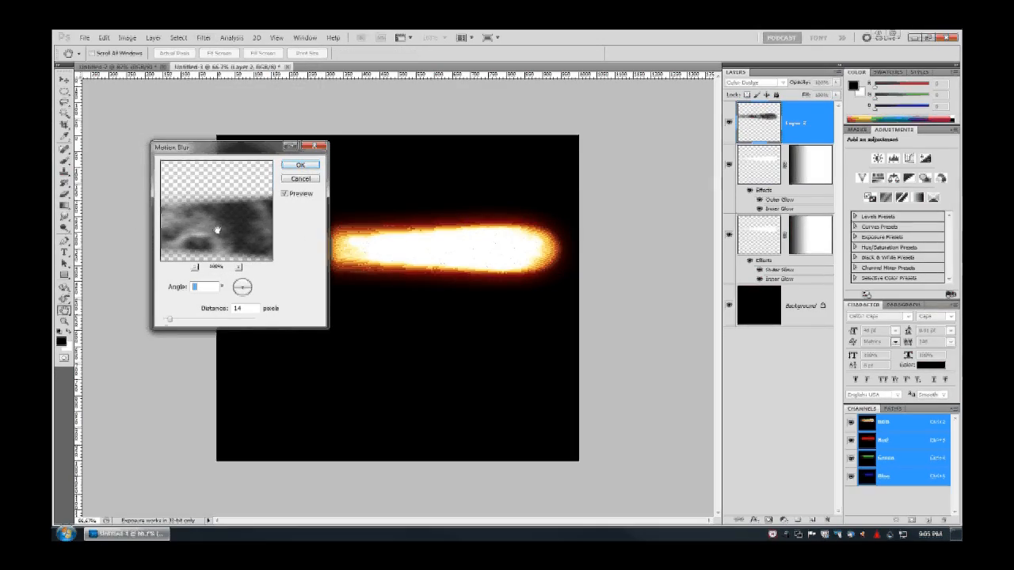
click(304, 165)
Fine-tune the duplicated streak layer by setting its opacity to a few percent and adjusting its blend mode
scroll(298, 247, up, 8)
scroll(279, 225, down, 7)
scroll(298, 253, up, 2)
click(770, 166)
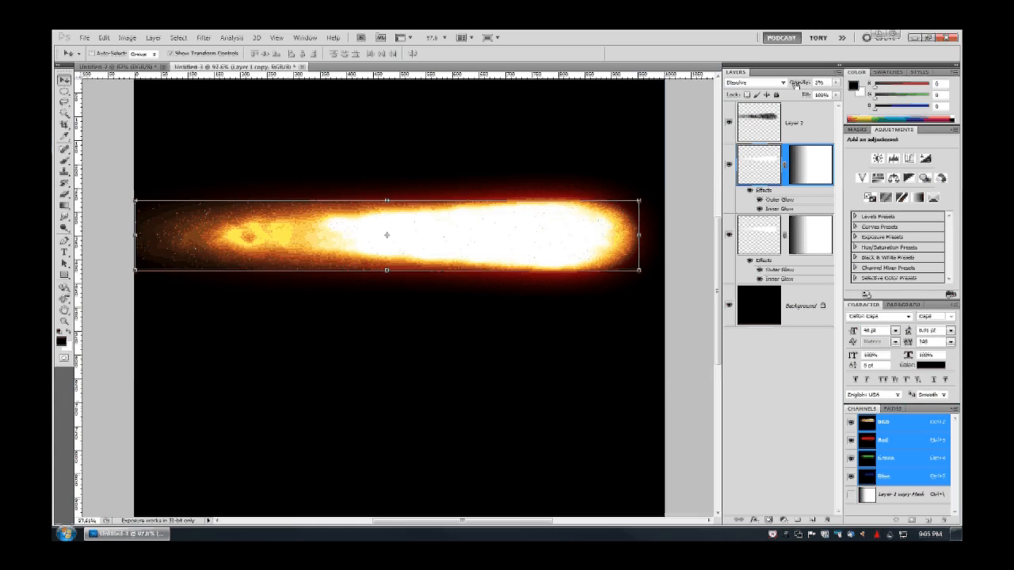
drag(796, 83, 801, 86)
click(782, 84)
click(752, 100)
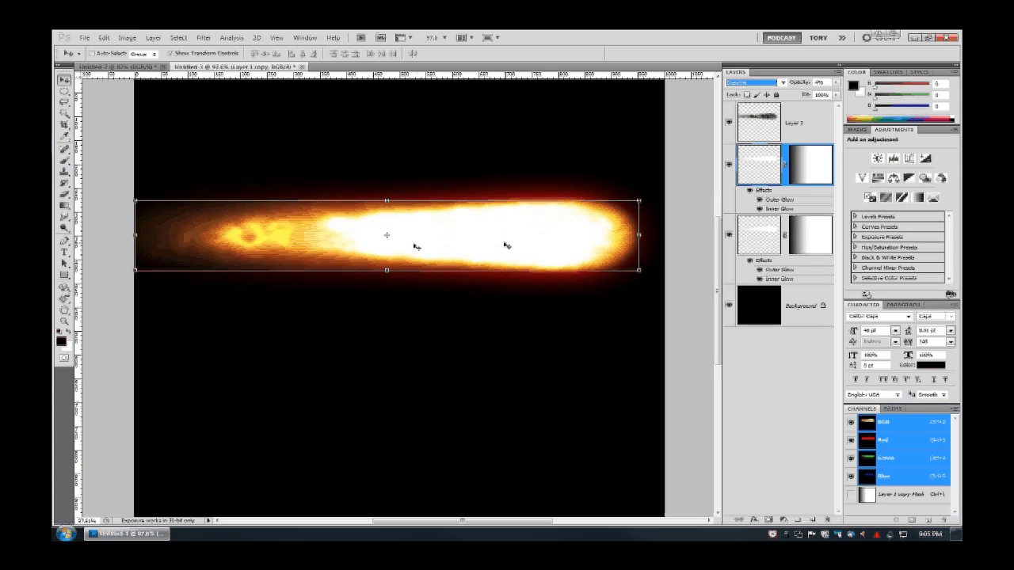
Set the duplicated streak layer's blend mode to Dissolve and deselect the layer to review the fireball
click(759, 84)
click(746, 115)
click(749, 84)
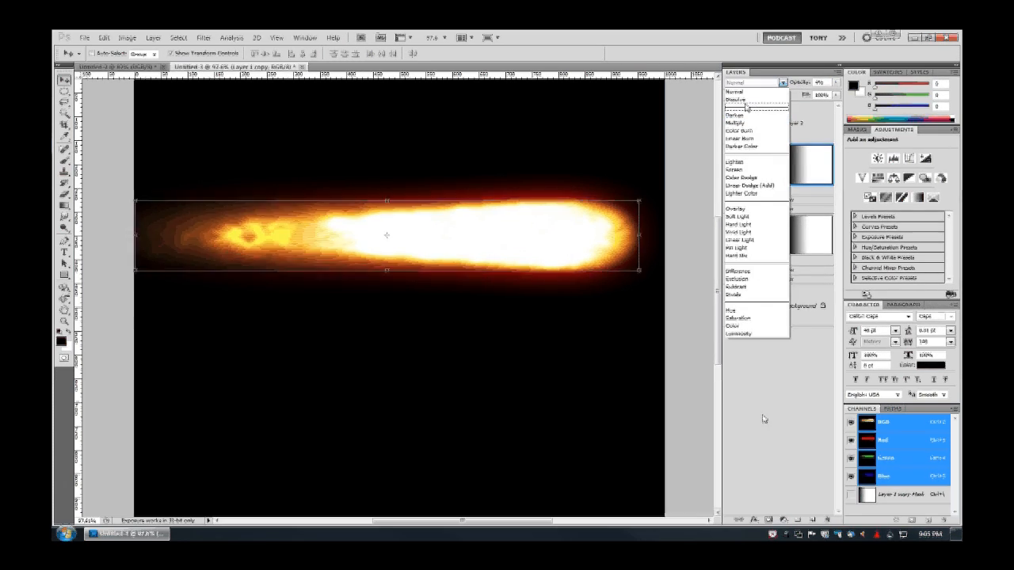
click(420, 266)
click(511, 220)
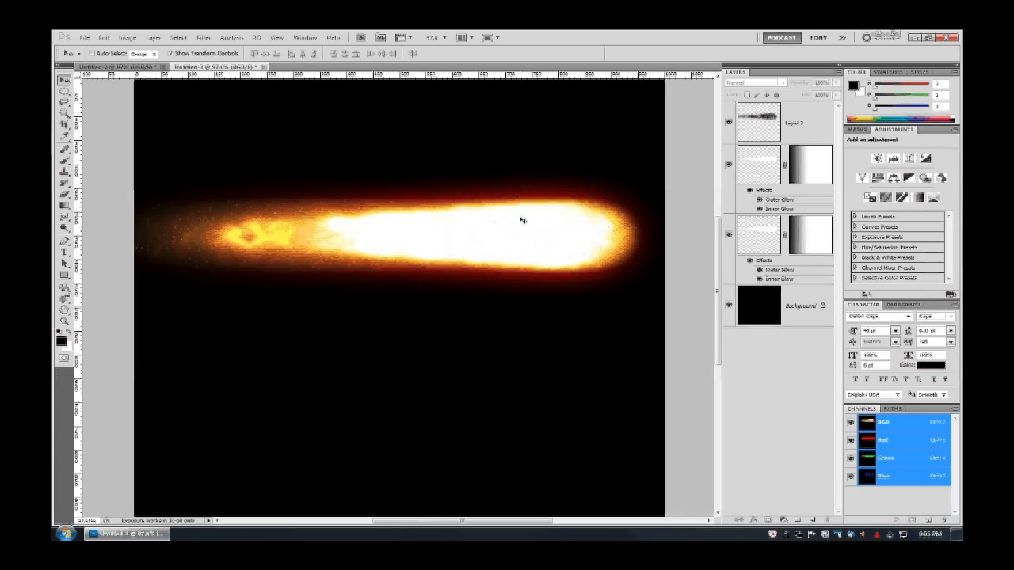
click(522, 220)
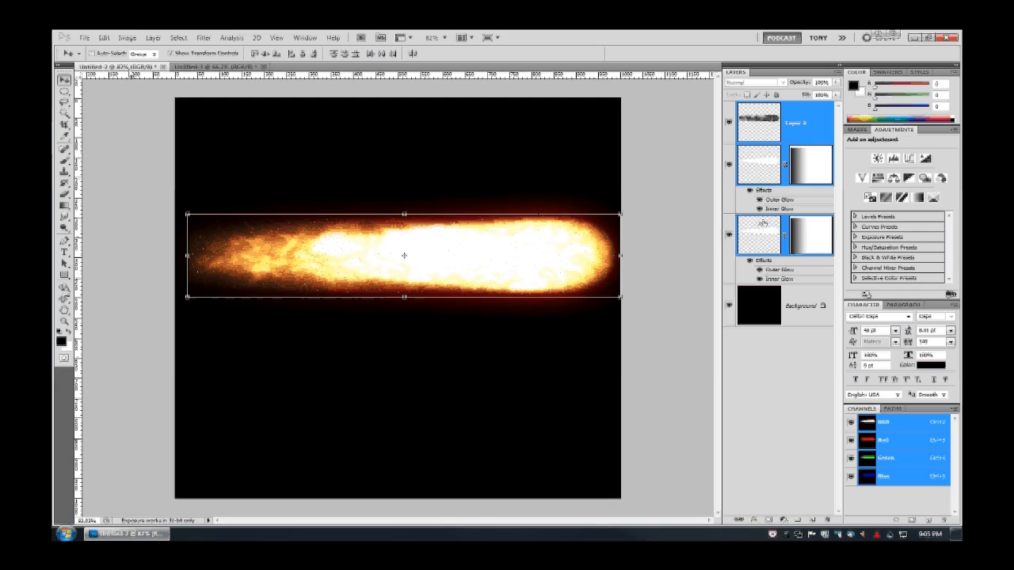
Try a Hue/Saturation adjustment above the cloud texture layer
click(798, 124)
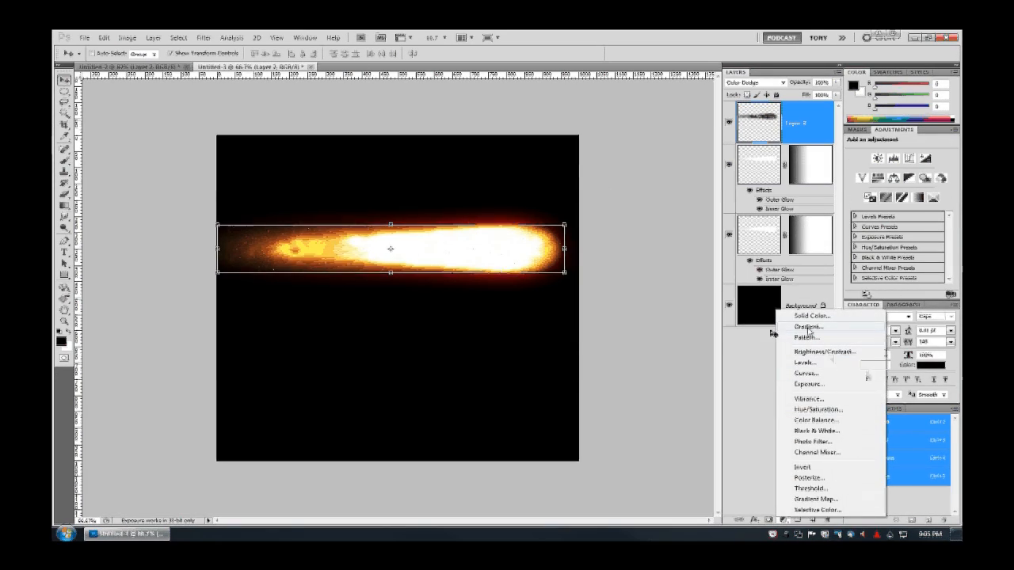
click(818, 410)
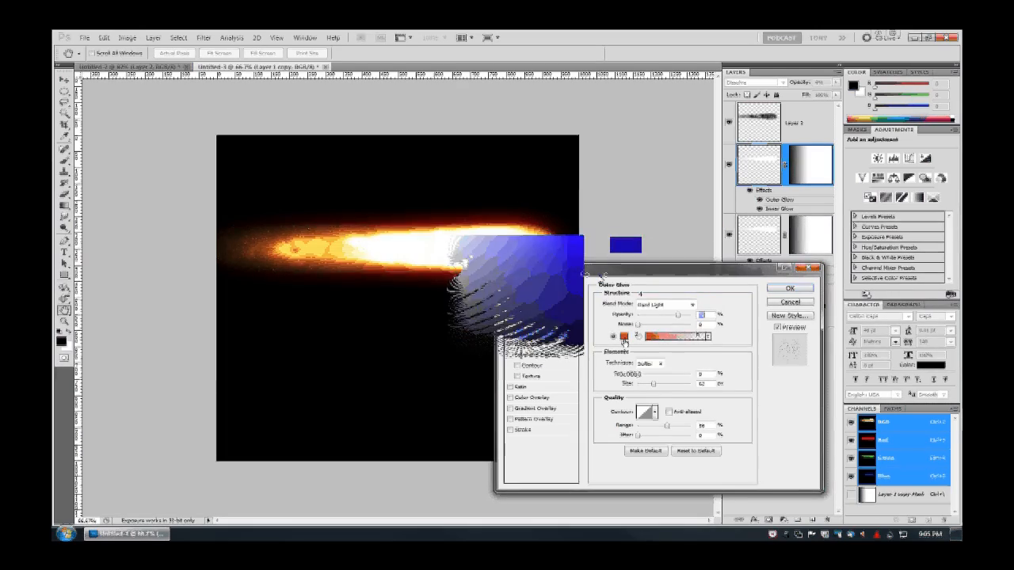
Try recolouring the duplicated streak layer's outer and inner glows from fiery tones to blue
click(624, 336)
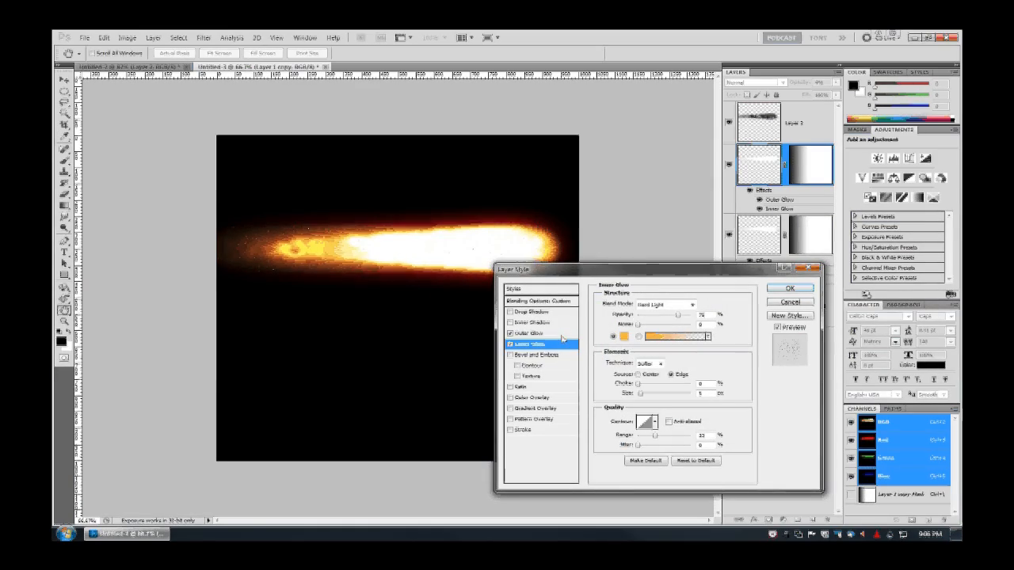
click(624, 337)
drag(596, 295, 597, 274)
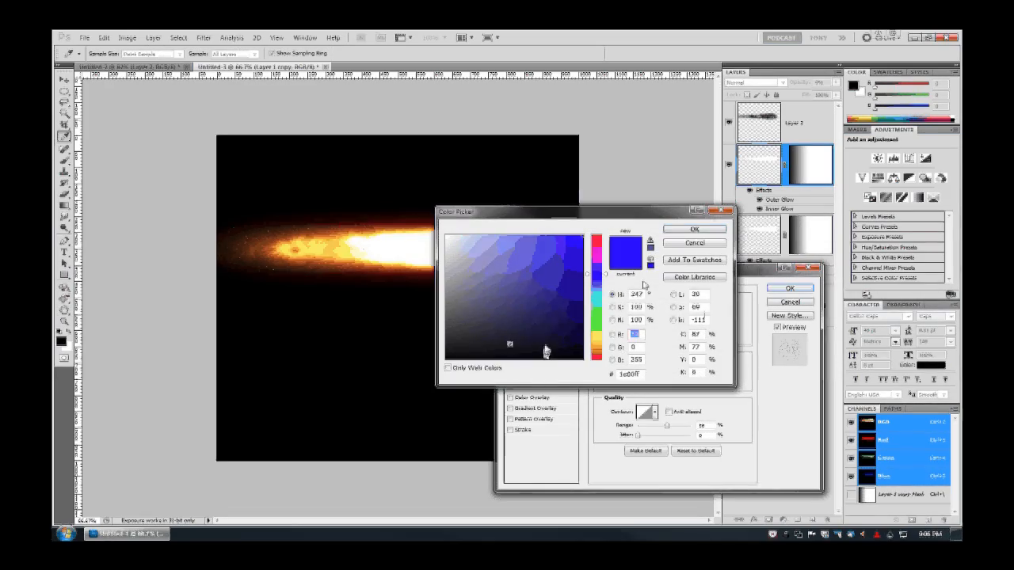
click(694, 229)
click(544, 345)
click(624, 337)
click(694, 229)
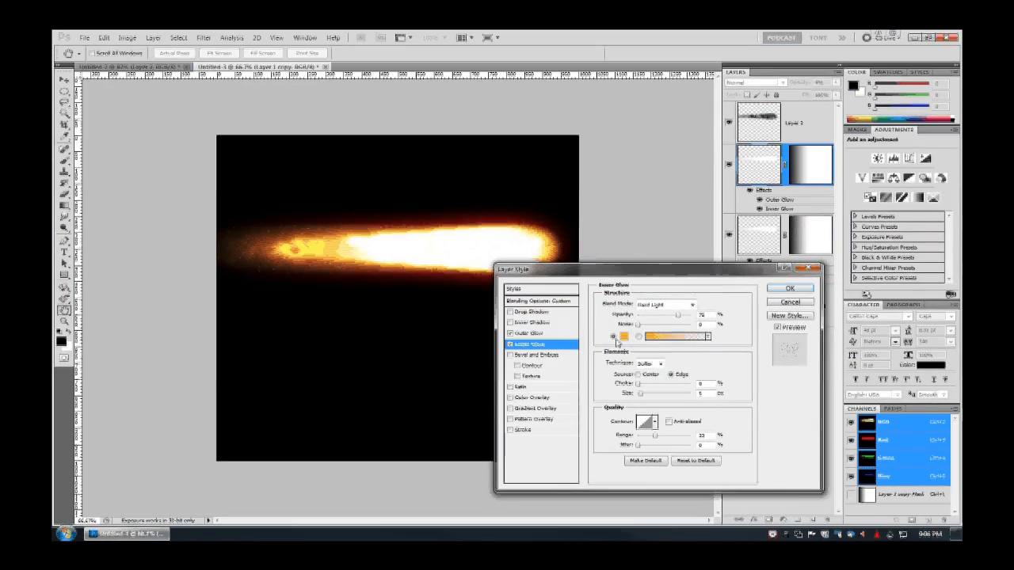
click(789, 302)
double_click(779, 191)
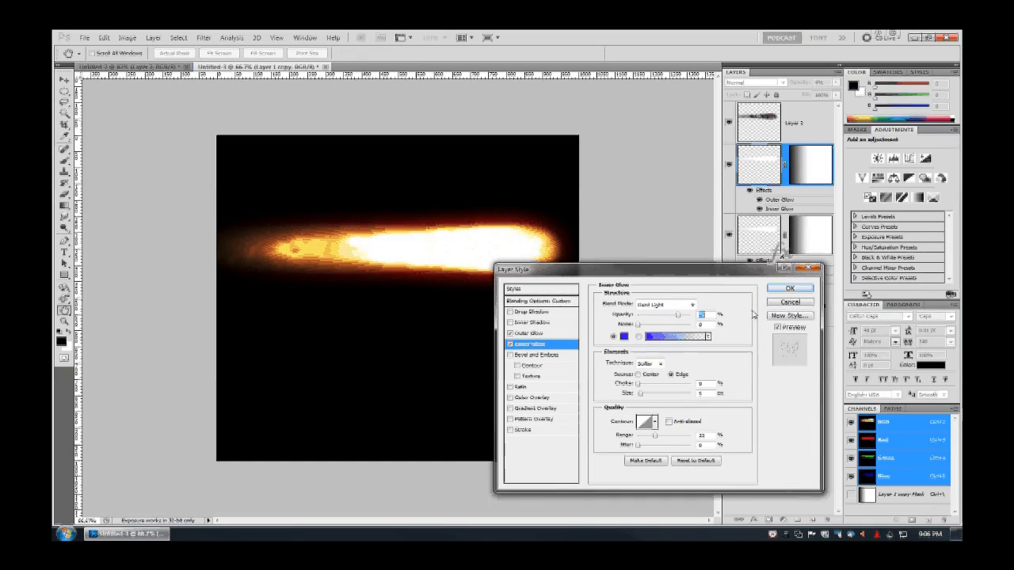
click(787, 303)
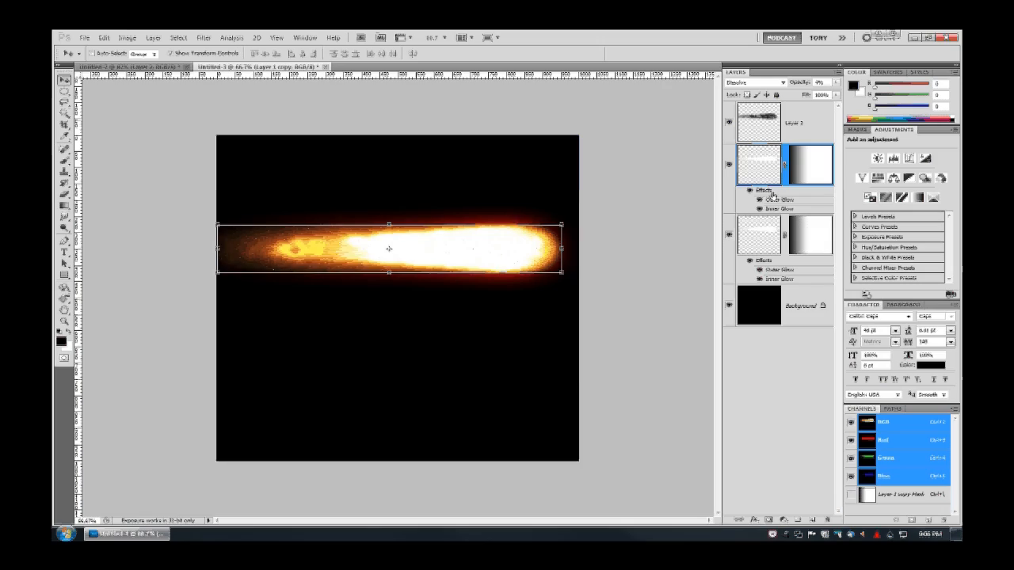
Set the duplicated streak layer to Normal at 100% opacity and recolour its glow styles in cyan and blue tones
click(532, 344)
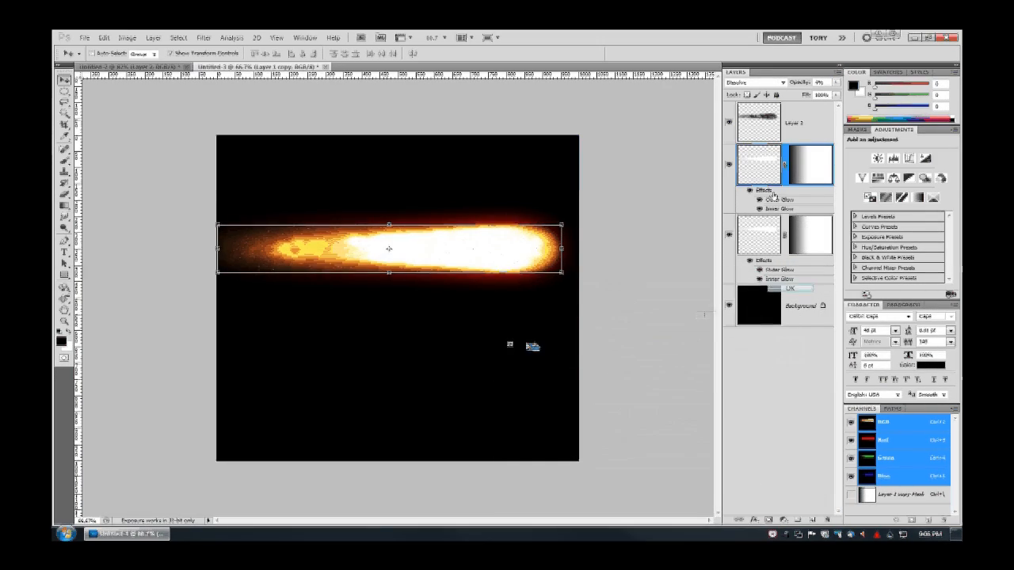
click(510, 345)
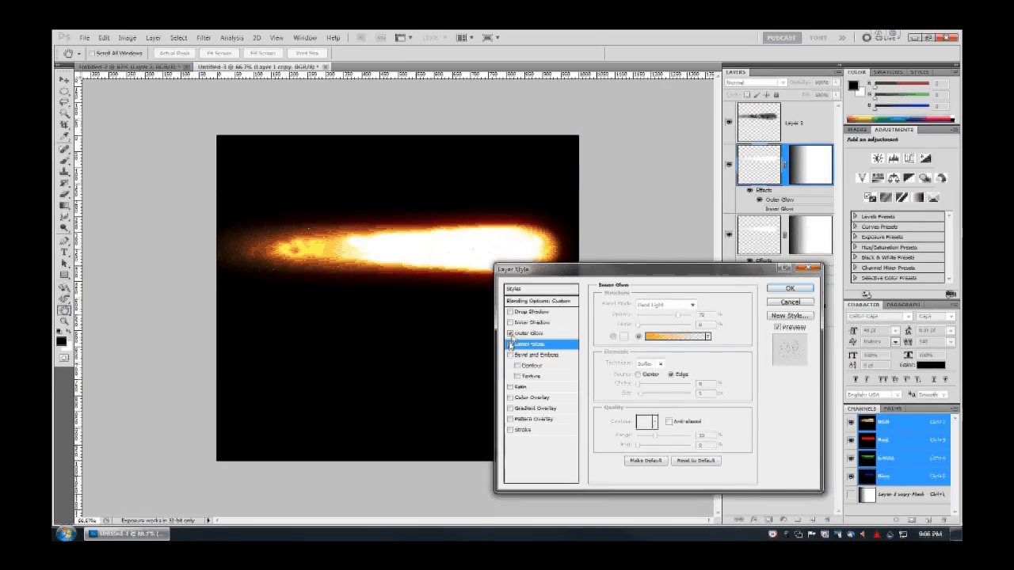
click(623, 339)
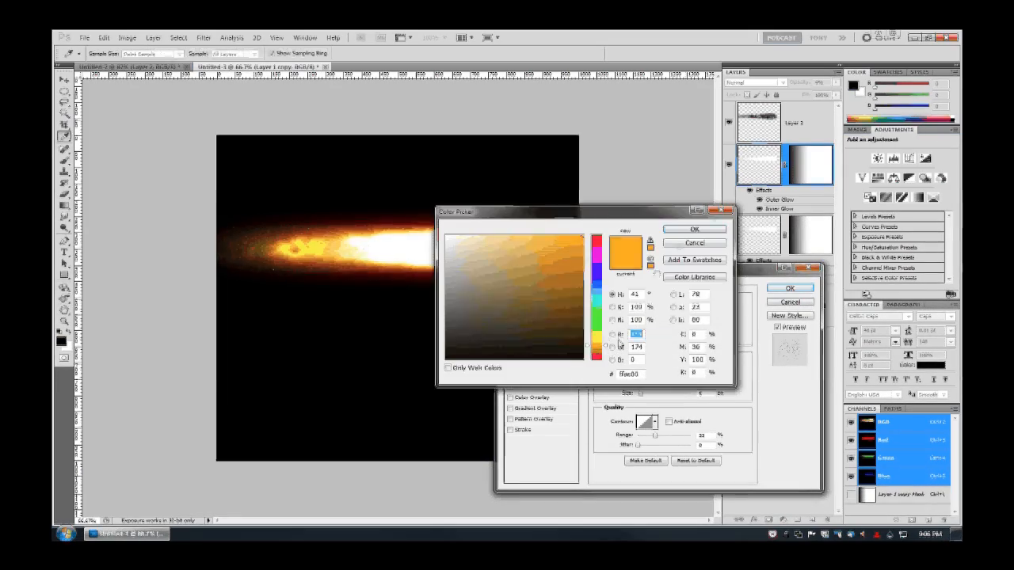
click(679, 246)
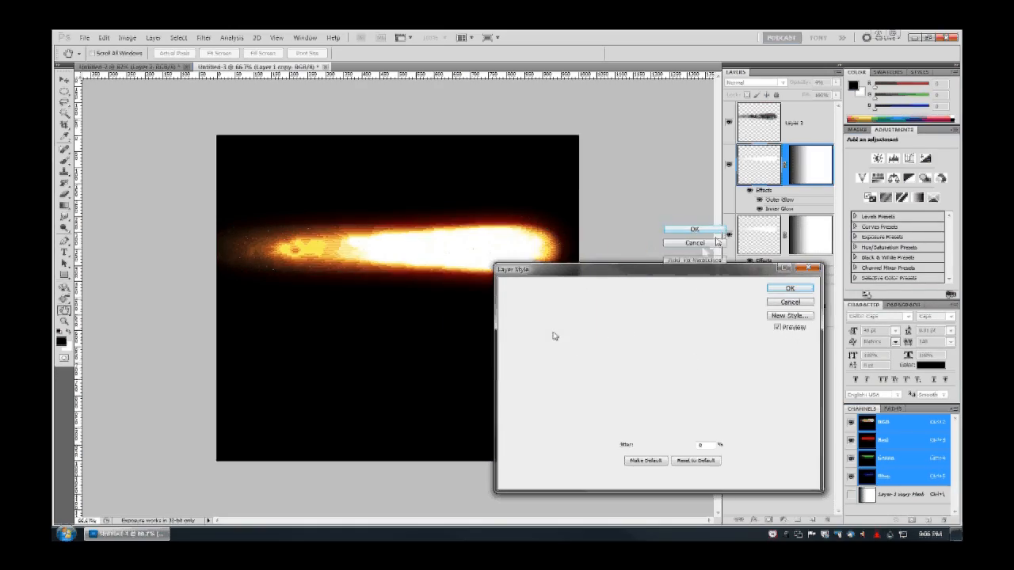
click(542, 347)
click(789, 289)
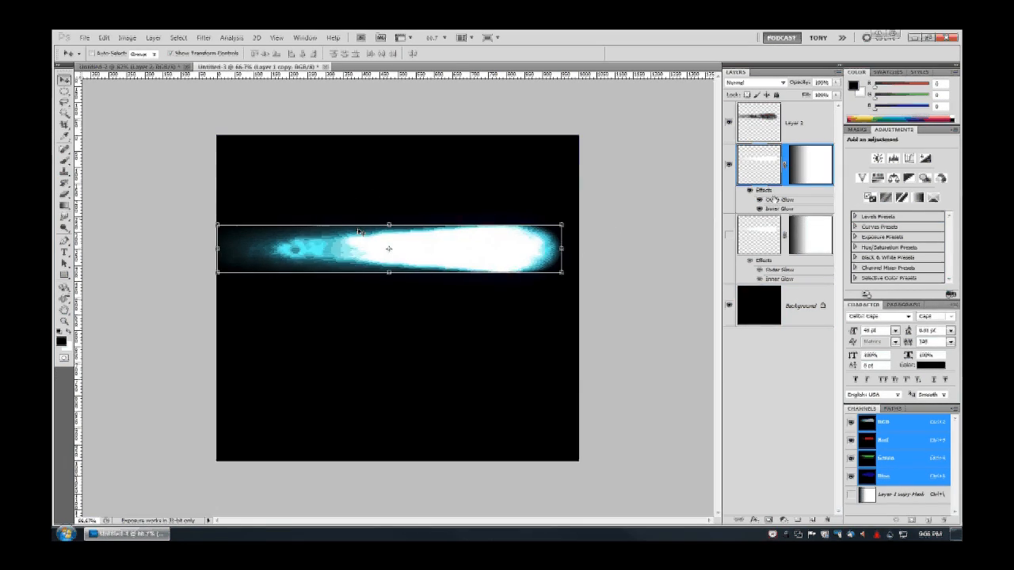
Show the original streak layer and hide its duplicate to isolate the original
click(729, 165)
click(728, 234)
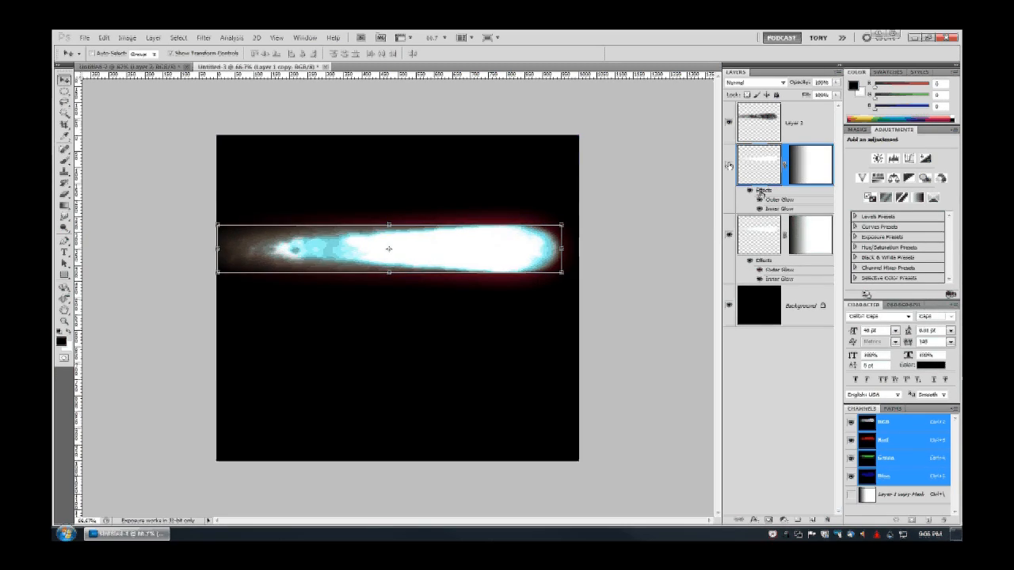
click(728, 166)
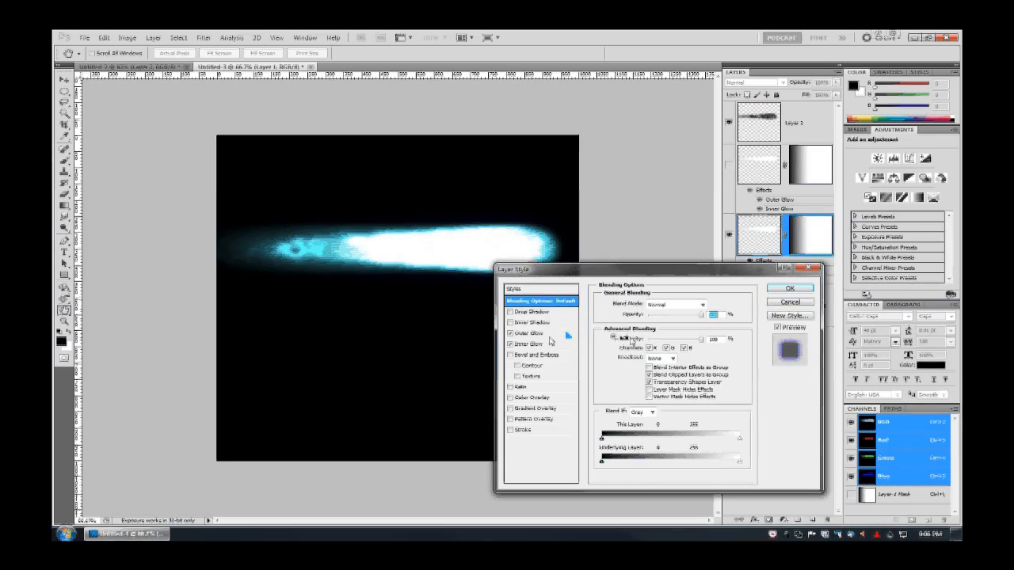
Recolour the original streak's inner glow blue and its outer glow cyan (00edfc), toggling the outer glow to compare
click(546, 343)
click(610, 339)
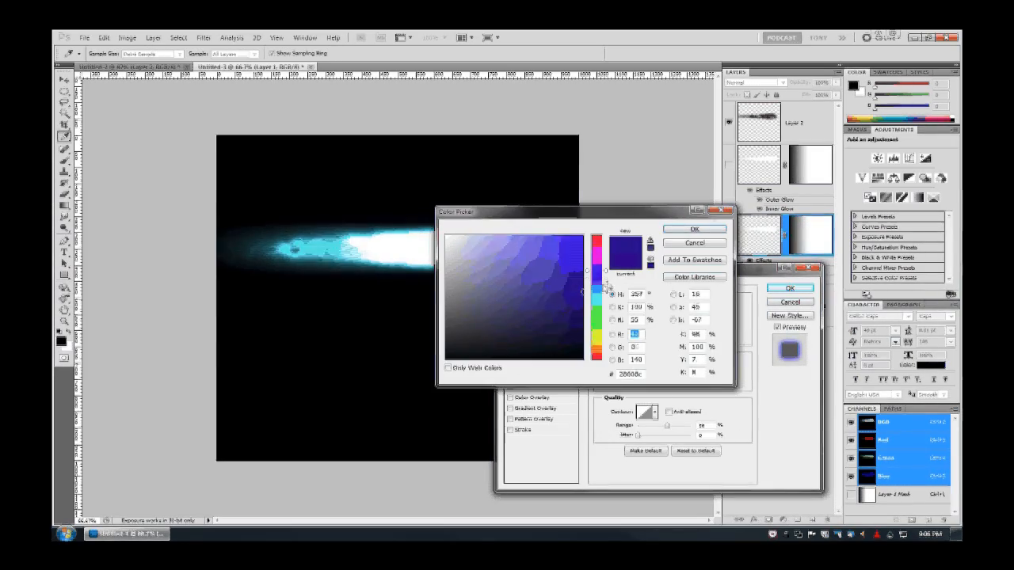
click(712, 229)
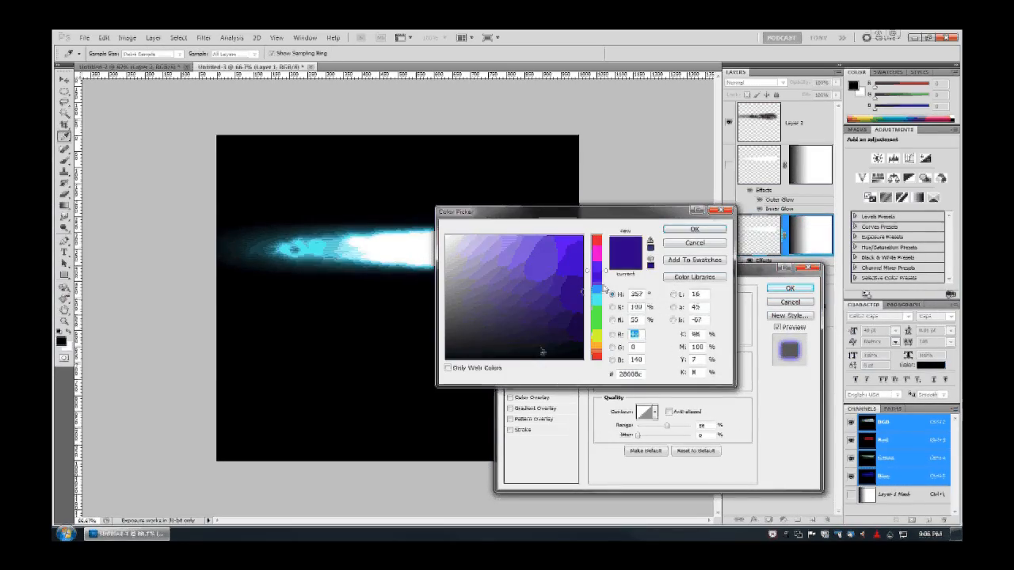
click(623, 337)
drag(604, 295, 605, 280)
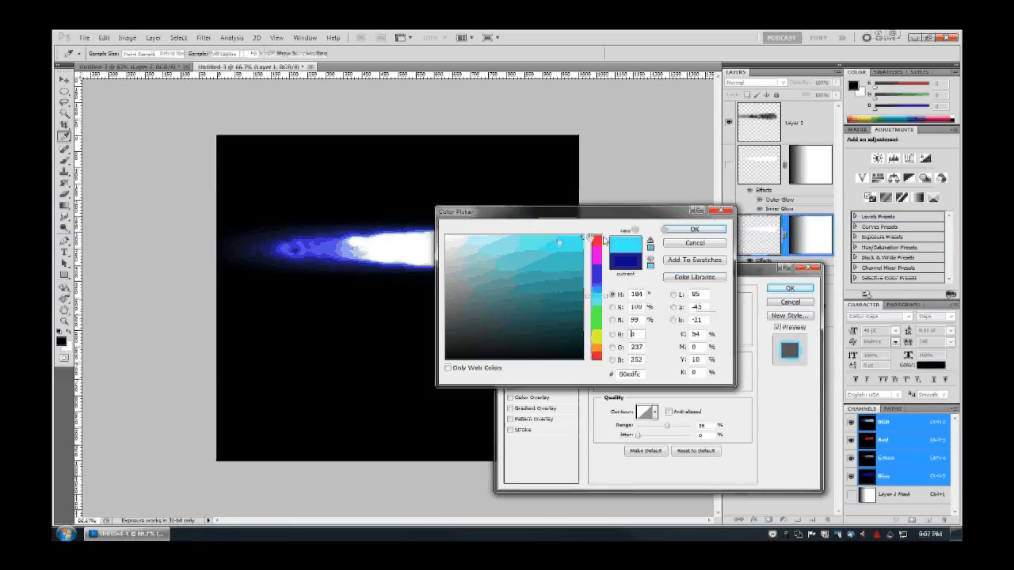
click(510, 335)
click(510, 335)
click(510, 335)
click(510, 335)
click(790, 288)
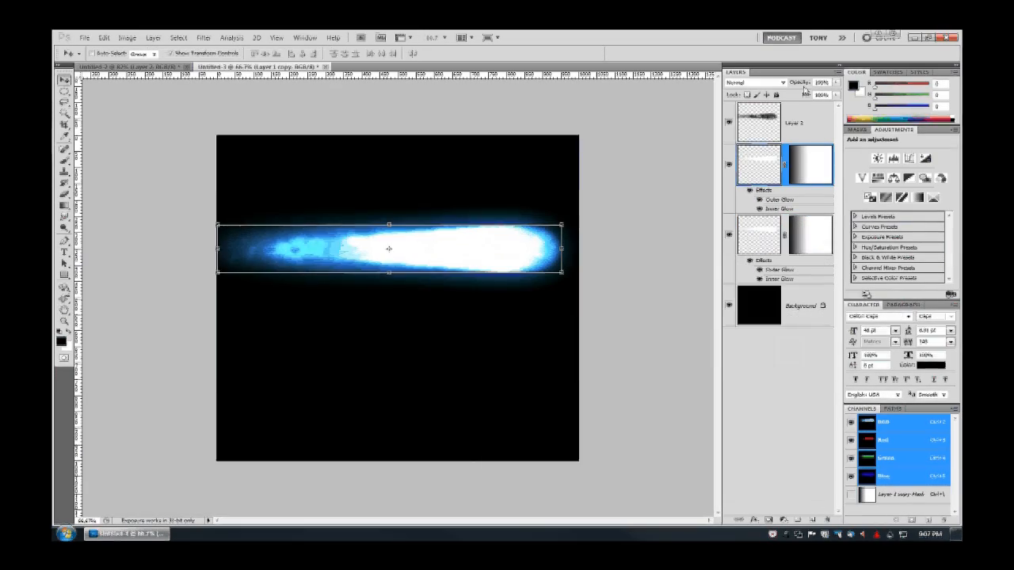
Change the blue duplicated streak layer's blend mode to Dissolve and set its opacity to 1%
click(752, 83)
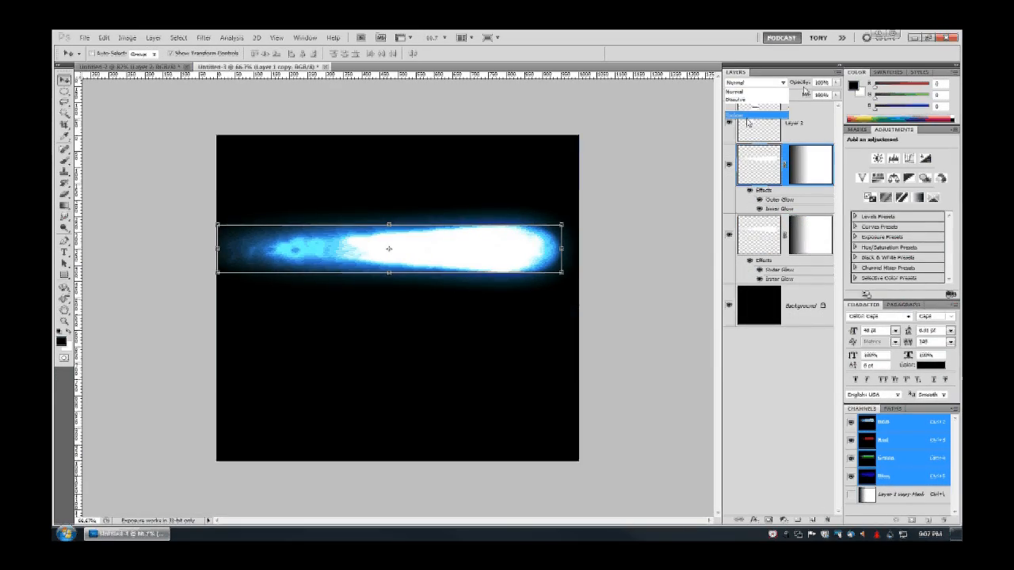
click(754, 101)
key(shift+plus)
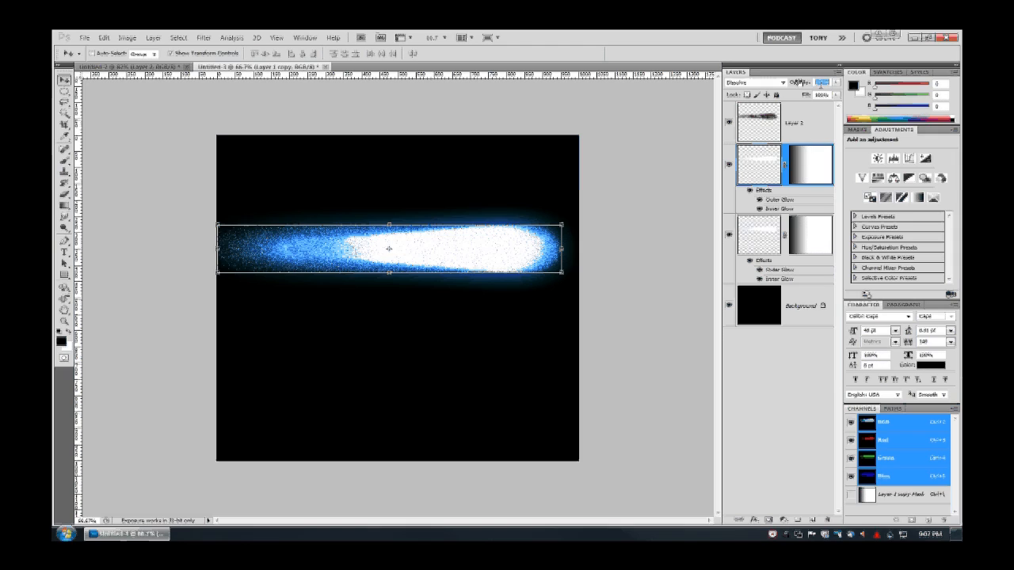
key(shift+Tab)
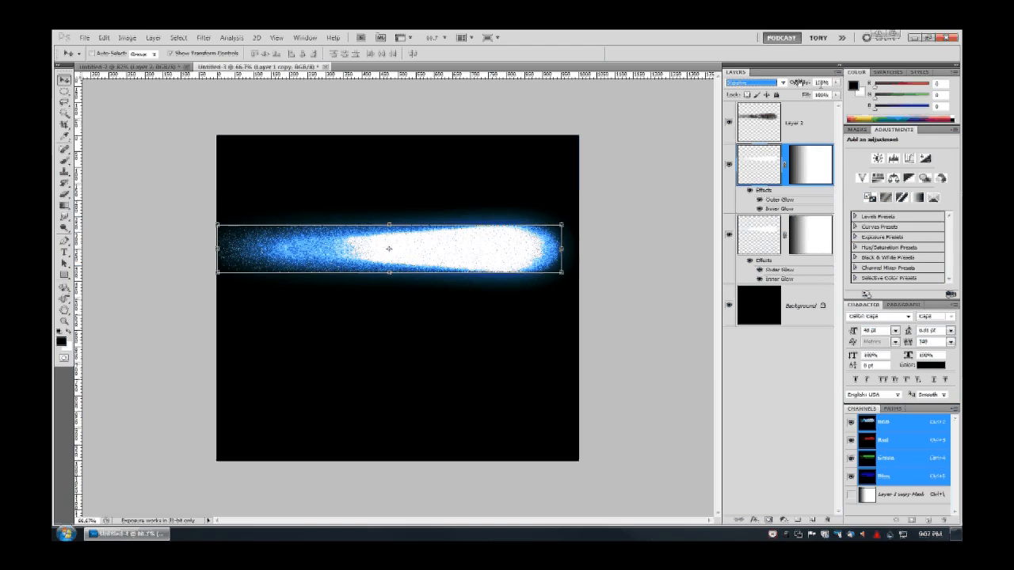
double_click(820, 82)
text(1)
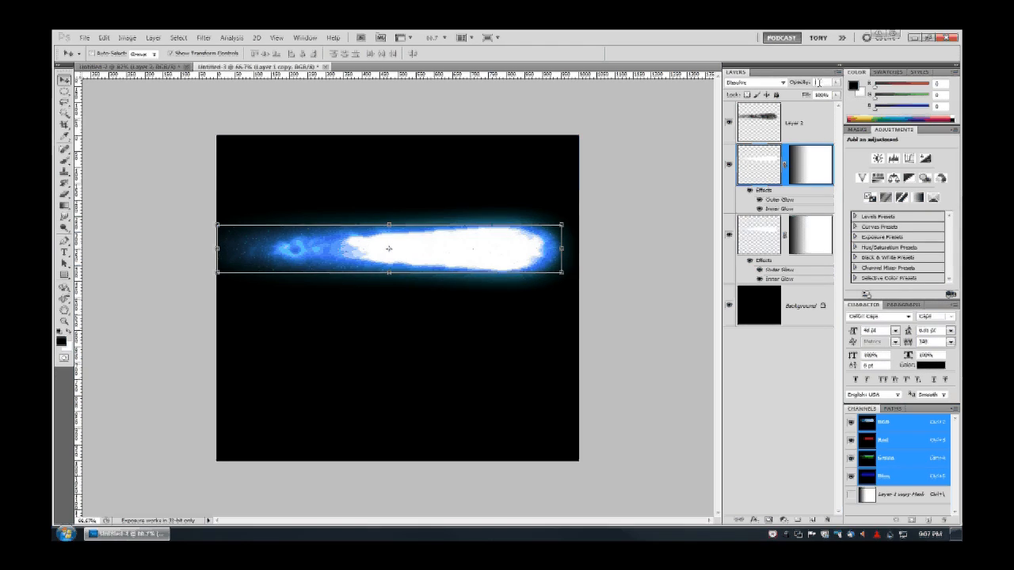
drag(475, 262, 467, 290)
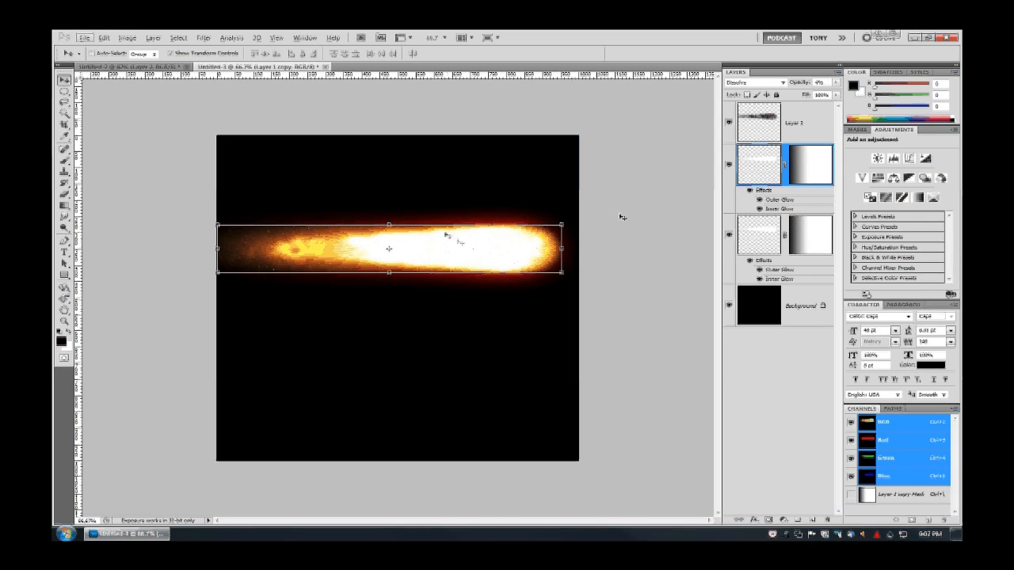
Crop the canvas to a full-width horizontal band around the orange fireball, leaving a black margin above and below
key(c)
drag(217, 187, 647, 312)
key(Escape)
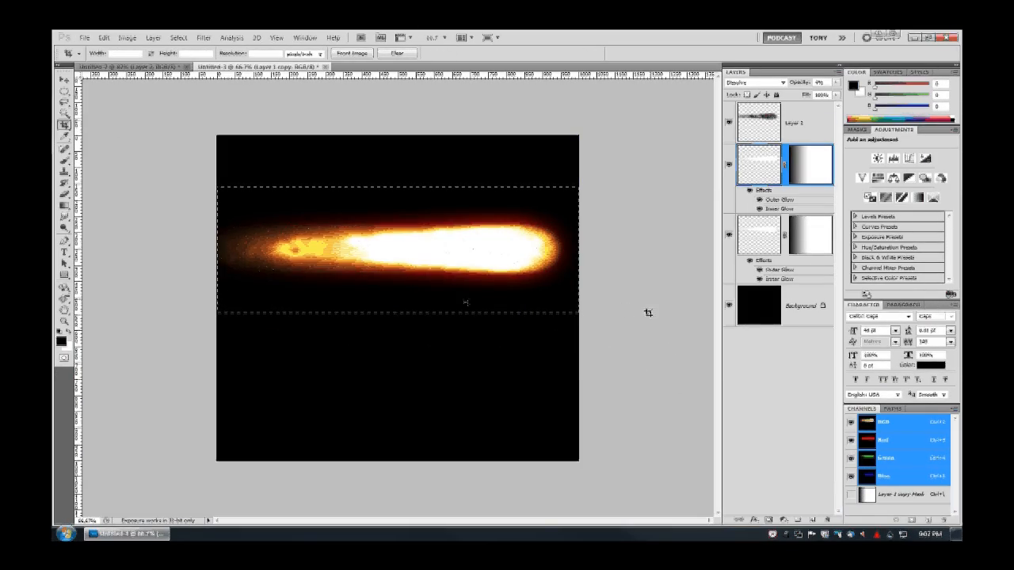
scroll(648, 312, up, 4)
scroll(464, 302, down, 3)
scroll(451, 393, up, 3)
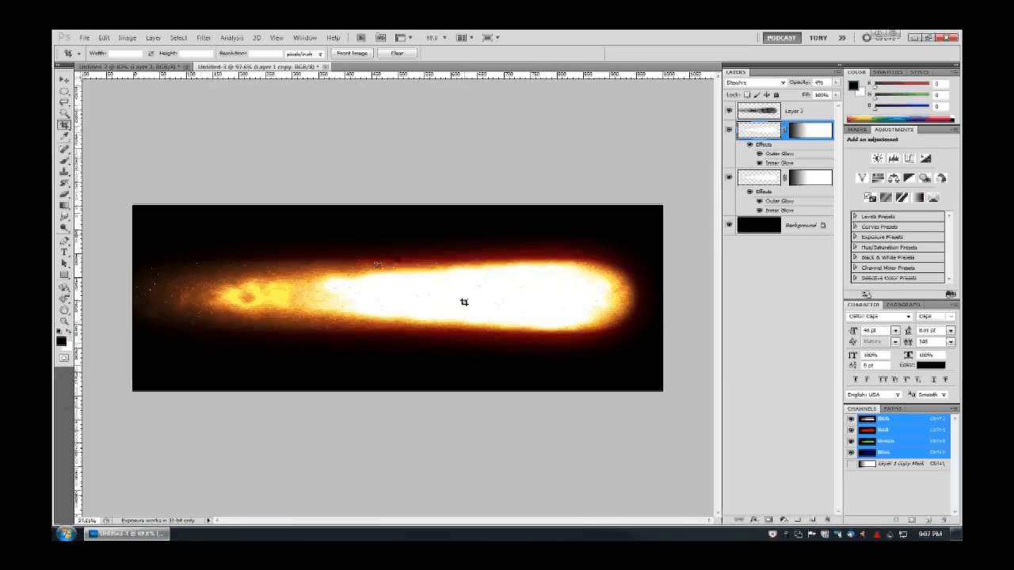
scroll(413, 307, up, 1)
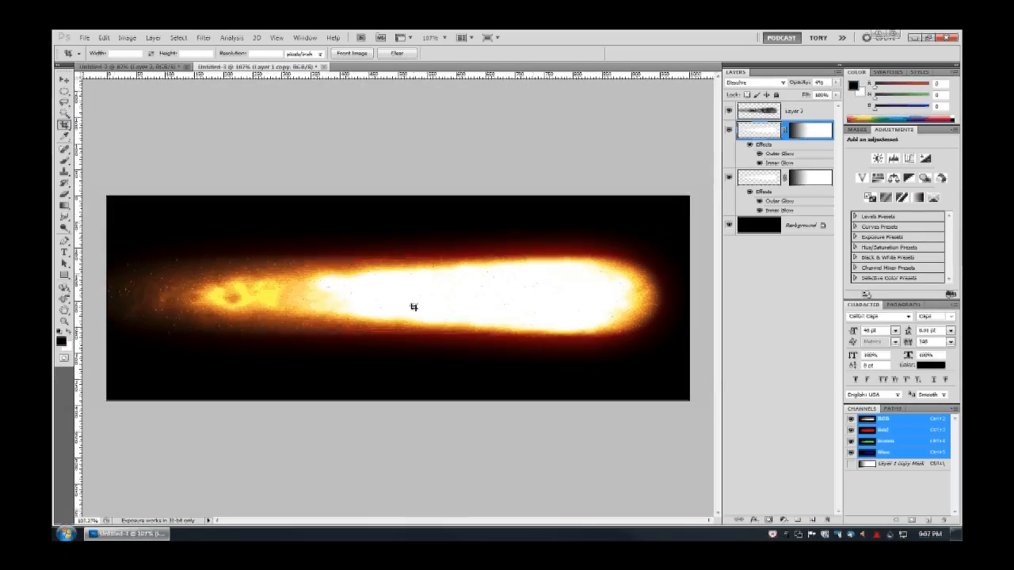